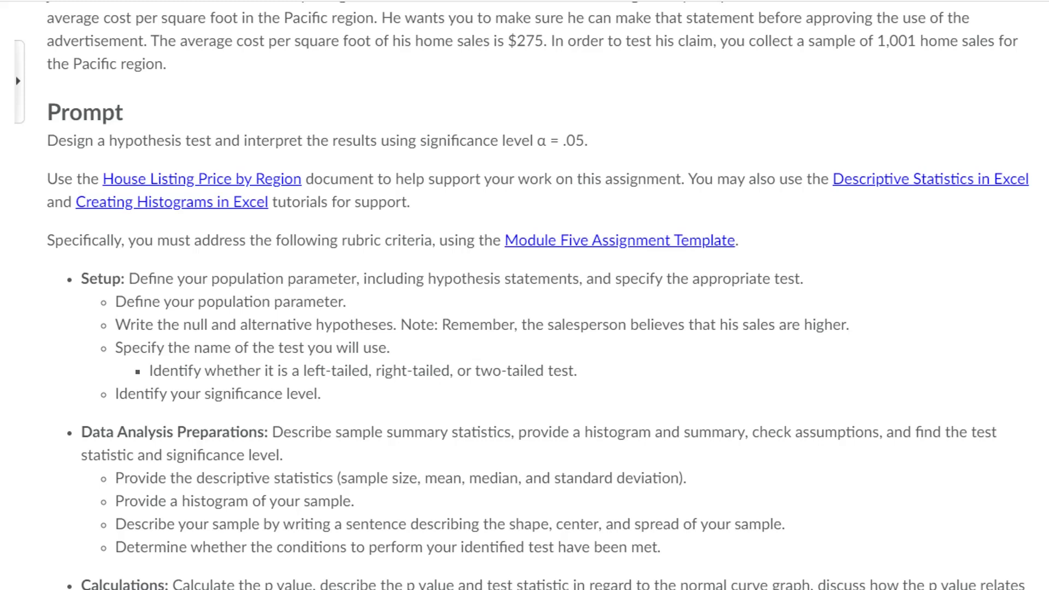
scroll(525, 295, up, 3)
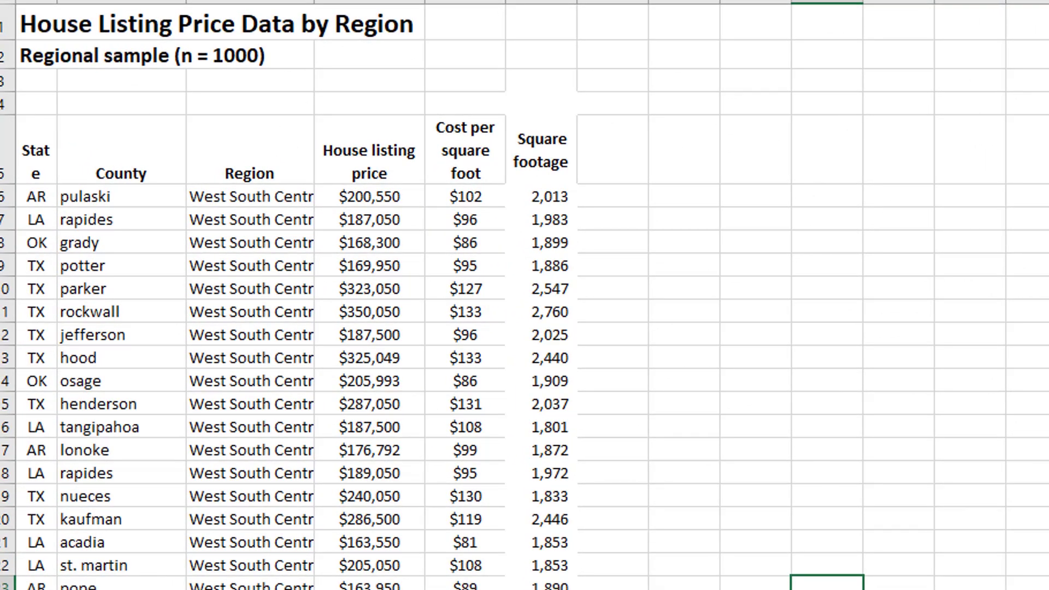
Add a bold merged heading beside Square footage: average cost per square foot is $130 or more.
click(483, 312)
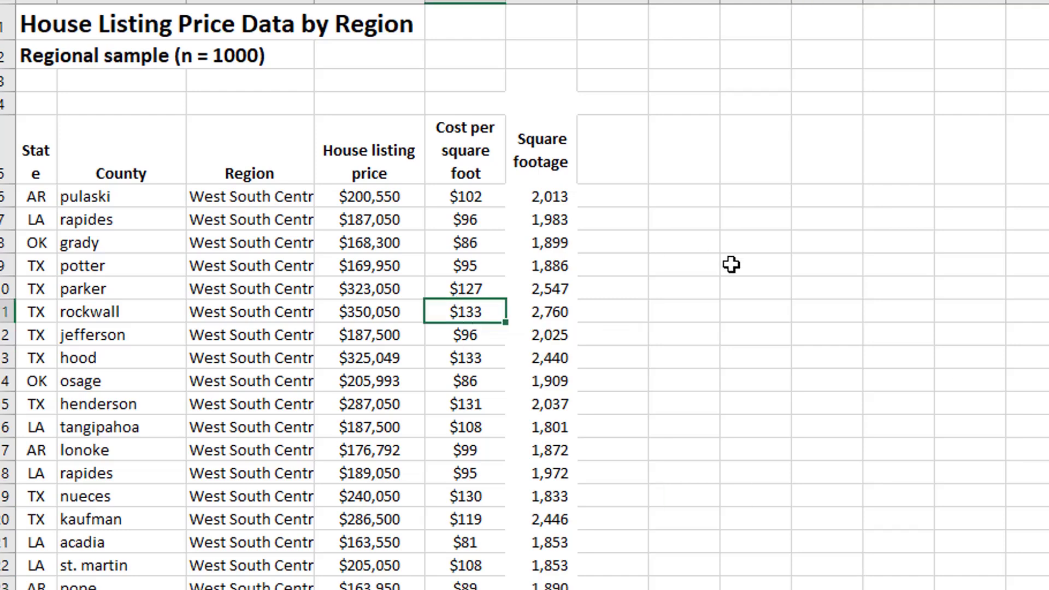
click(467, 197)
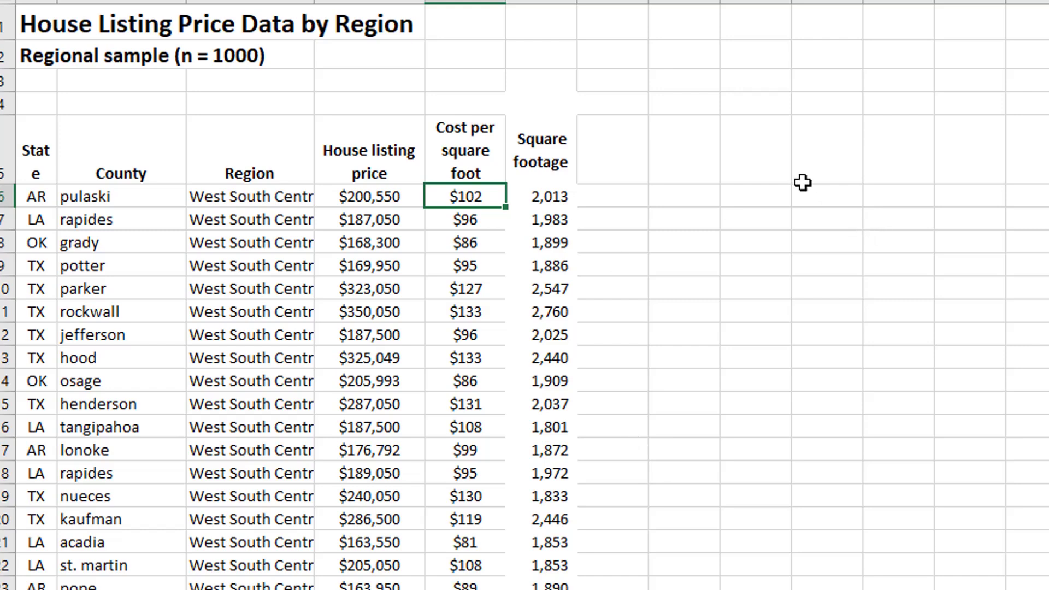
click(669, 163)
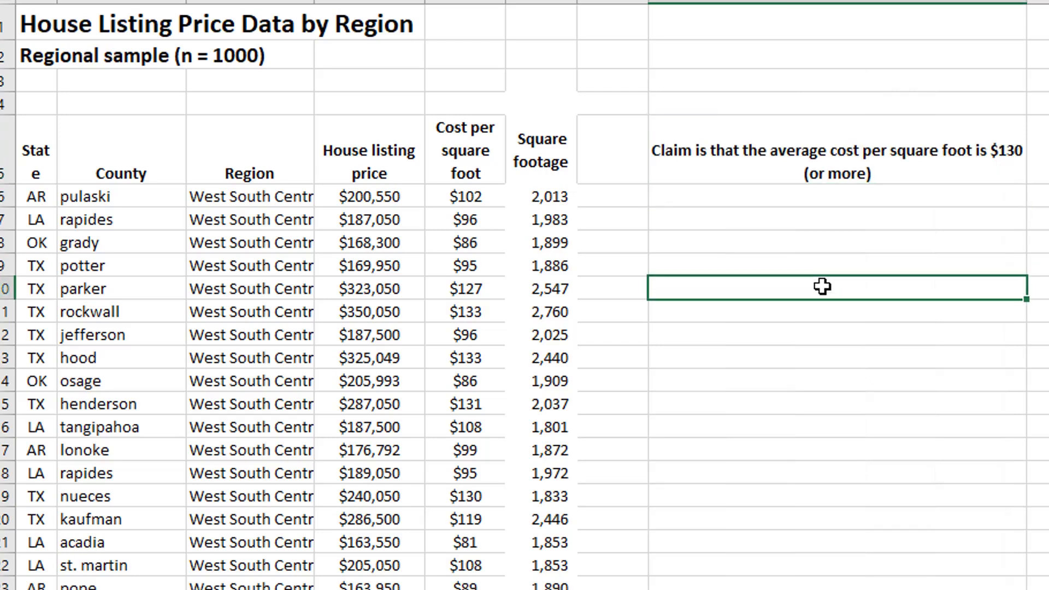
click(822, 286)
Enter the labels Sample Size, Sample Mean, Sample Median and Sample Standard Deviation under the claim.
click(699, 220)
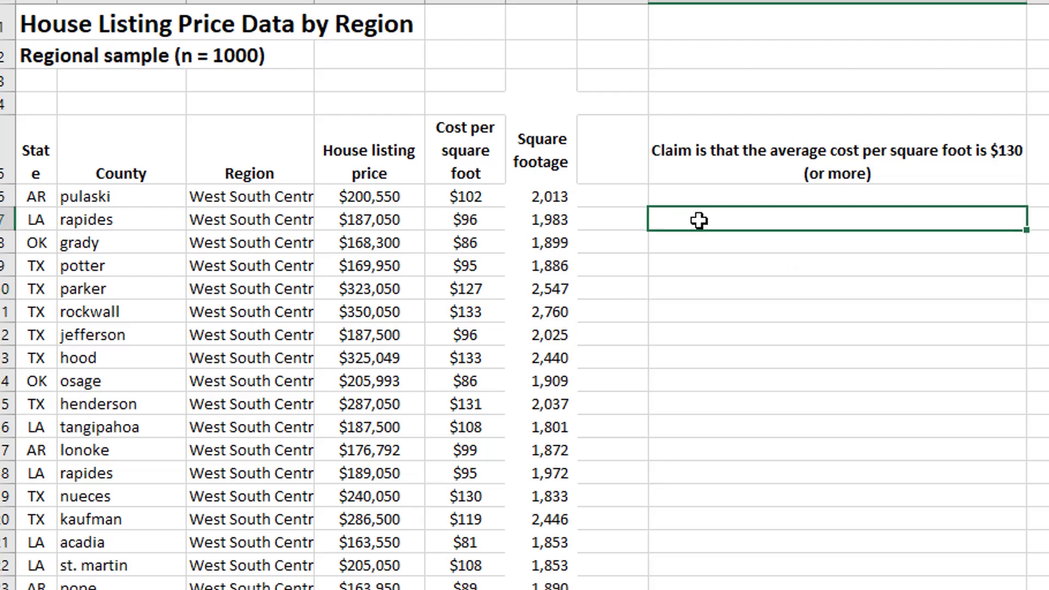
click(693, 246)
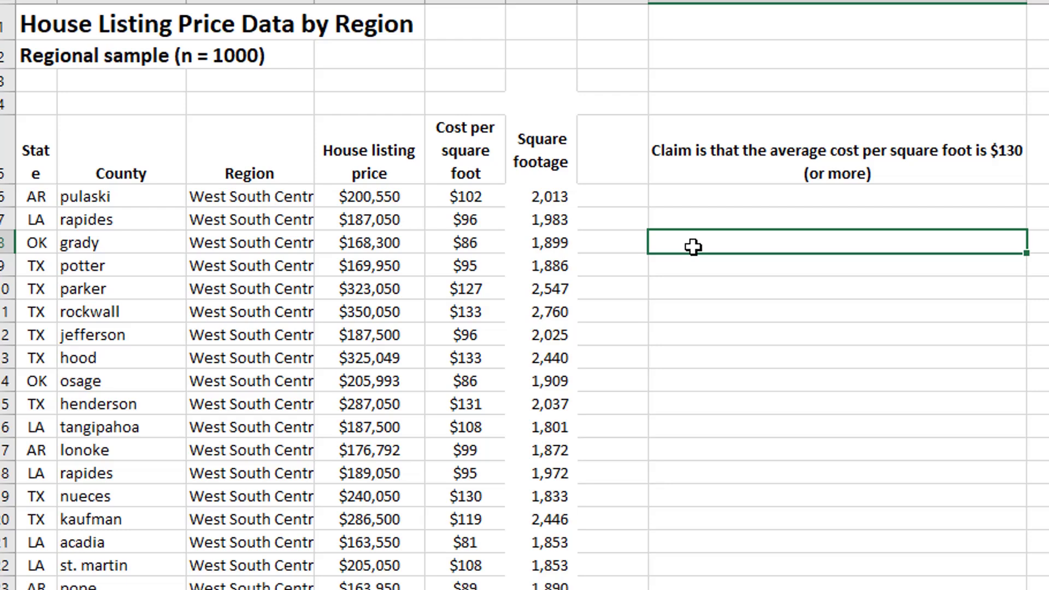
text(Sample Size)
key(Return)
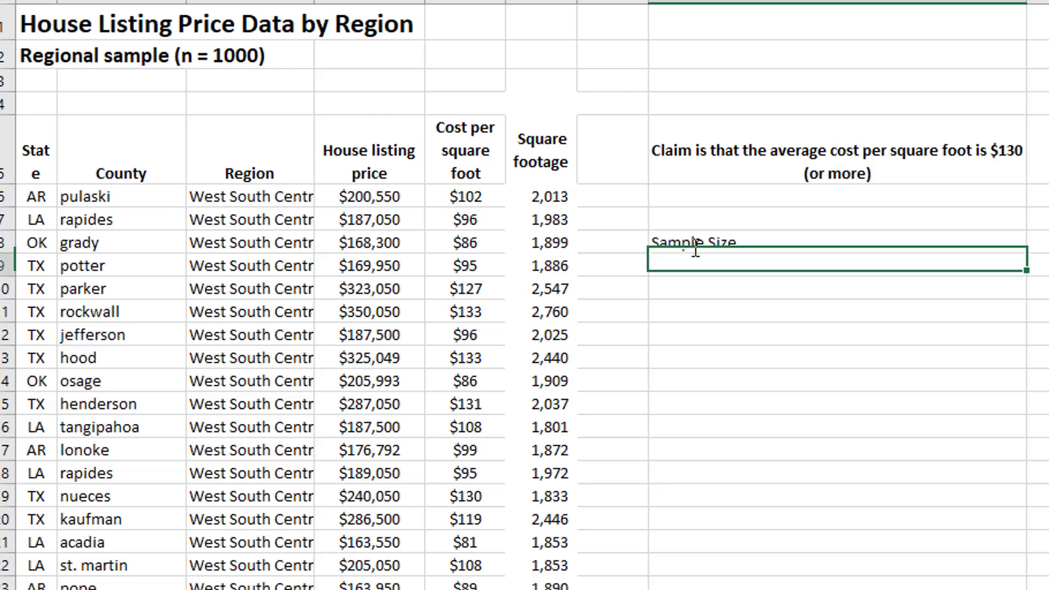
text(SA)
key(BackSpace)
text(ample )
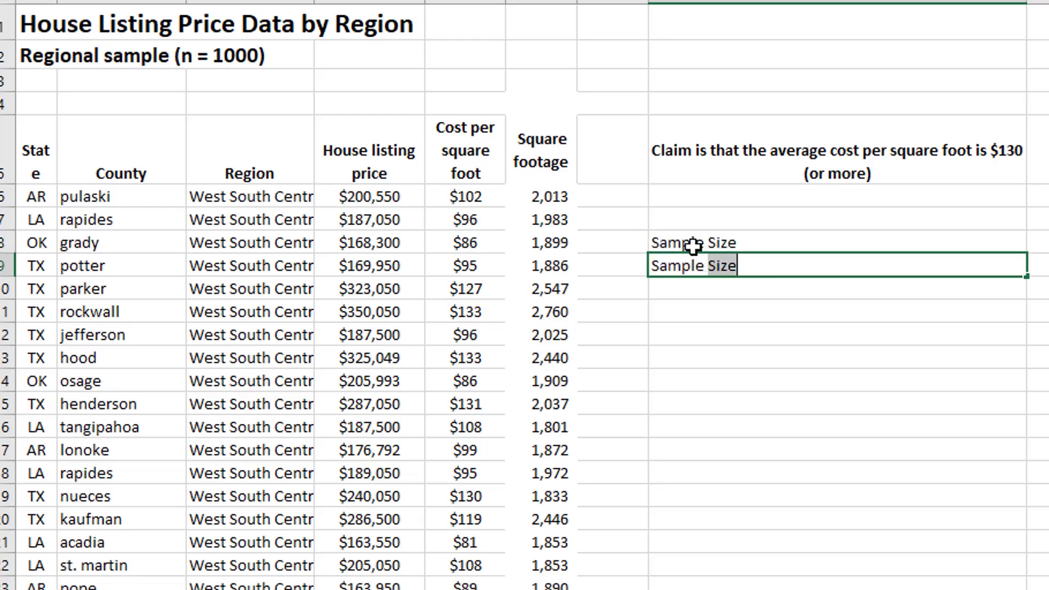
text(Mean)
key(Return)
text(Sample Median)
key(Return)
text(Sample Standard Deviation)
key(Return)
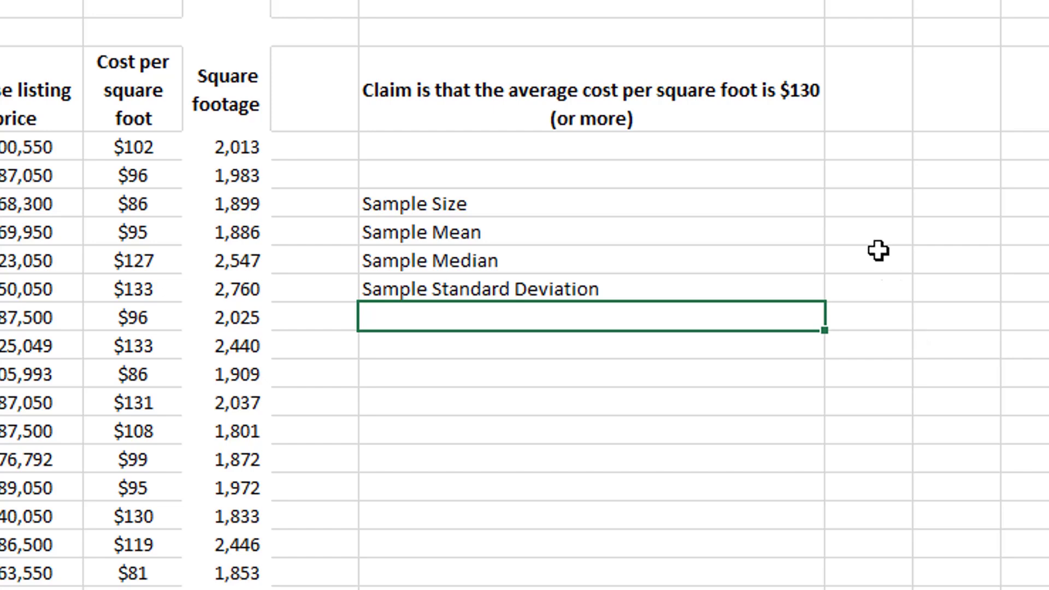
Compute COUNT, AVERAGE, MEDIAN and STDEV.S of E6:E1005, giving 1000, $109, $106 and 26.1512.
click(870, 204)
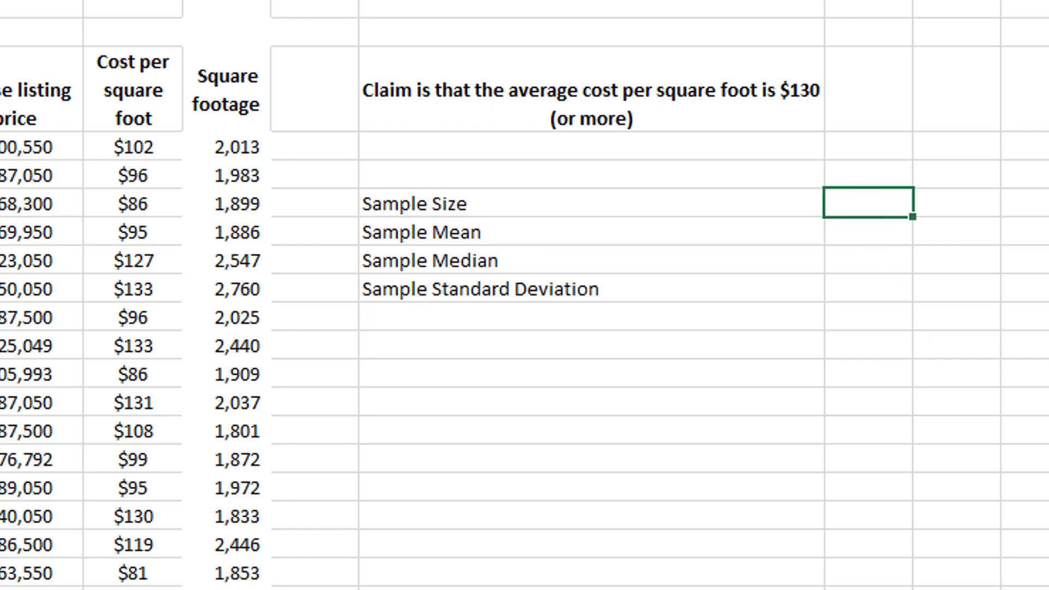
text(=)
text(count()
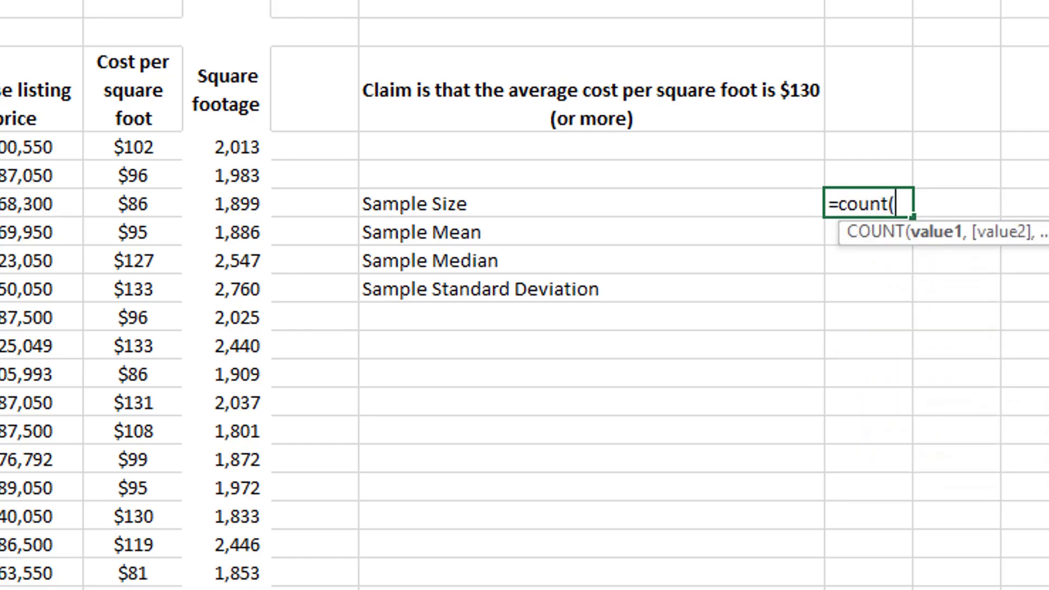
click(134, 147)
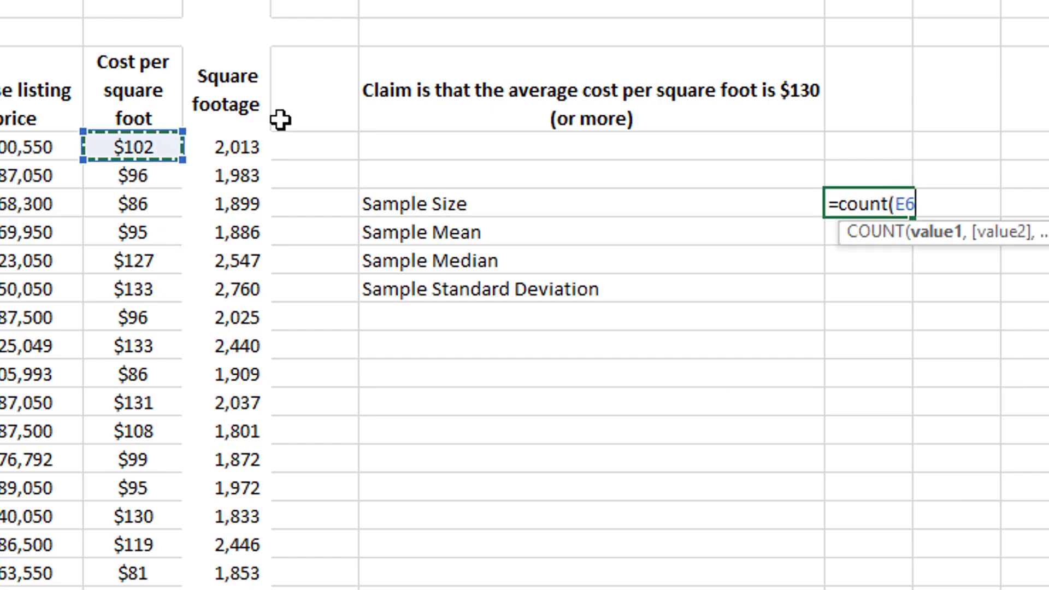
key(ctrl+shift+Down)
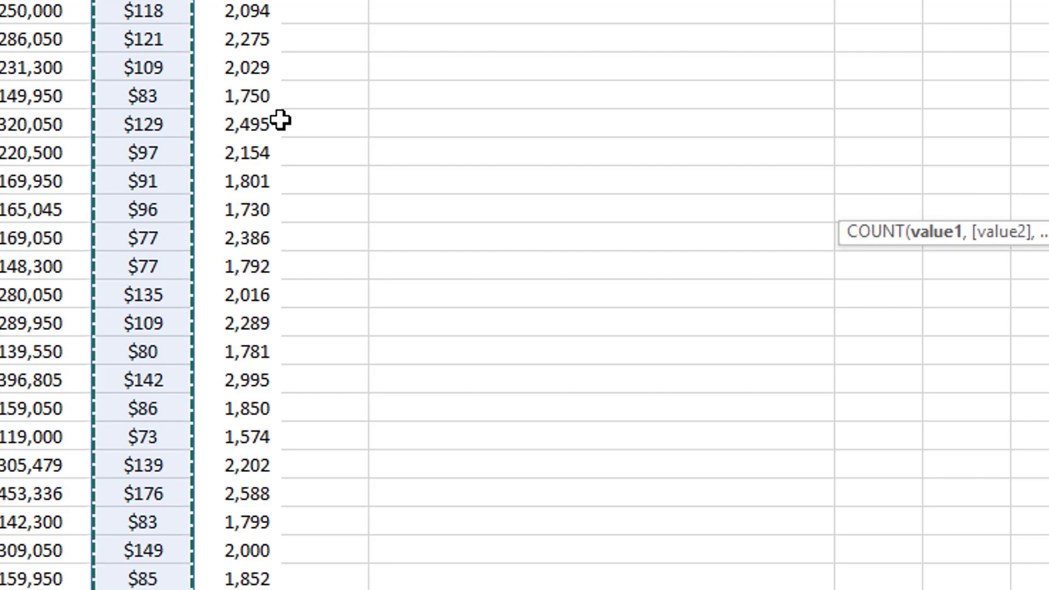
key(Return)
key(ctrl+Home)
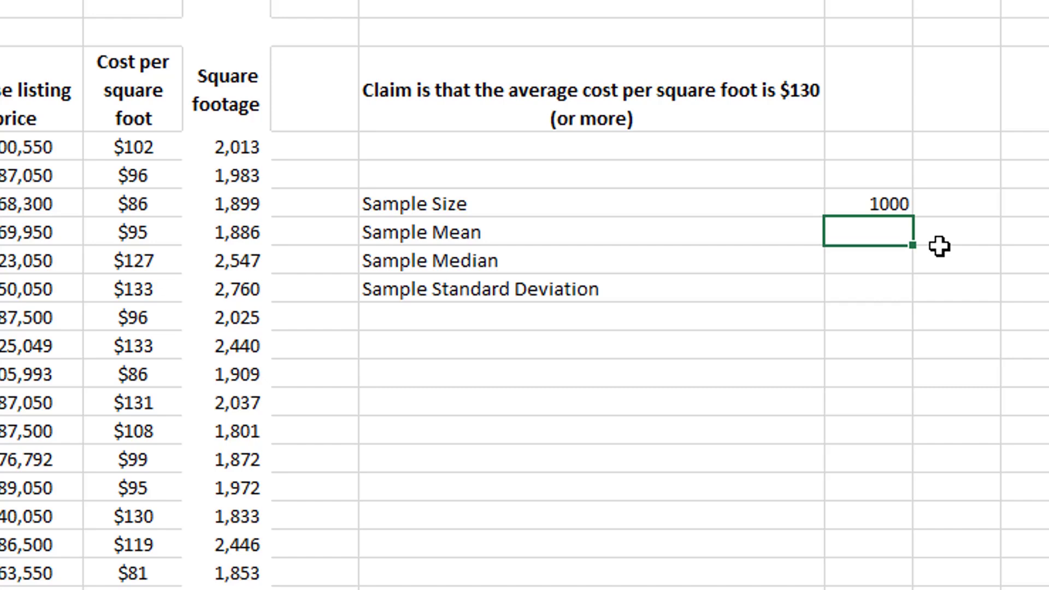
text(=average)
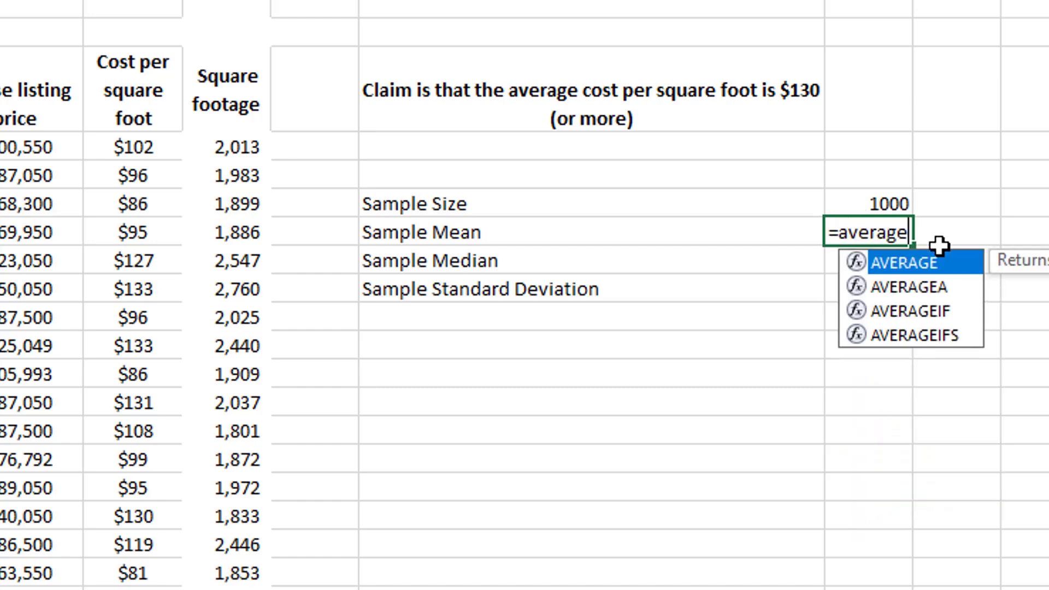
text((E)
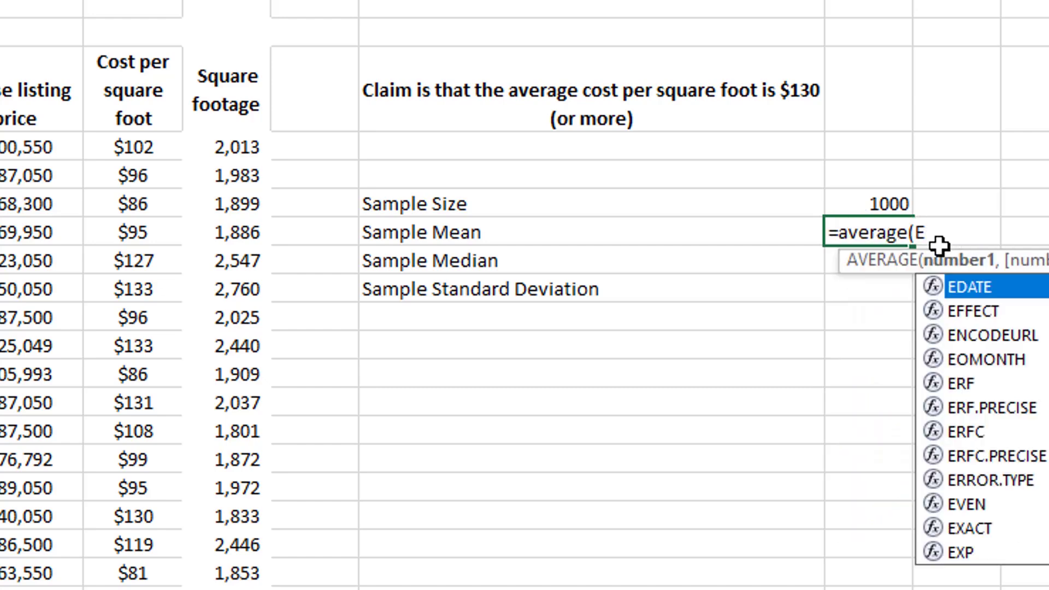
text(6:)
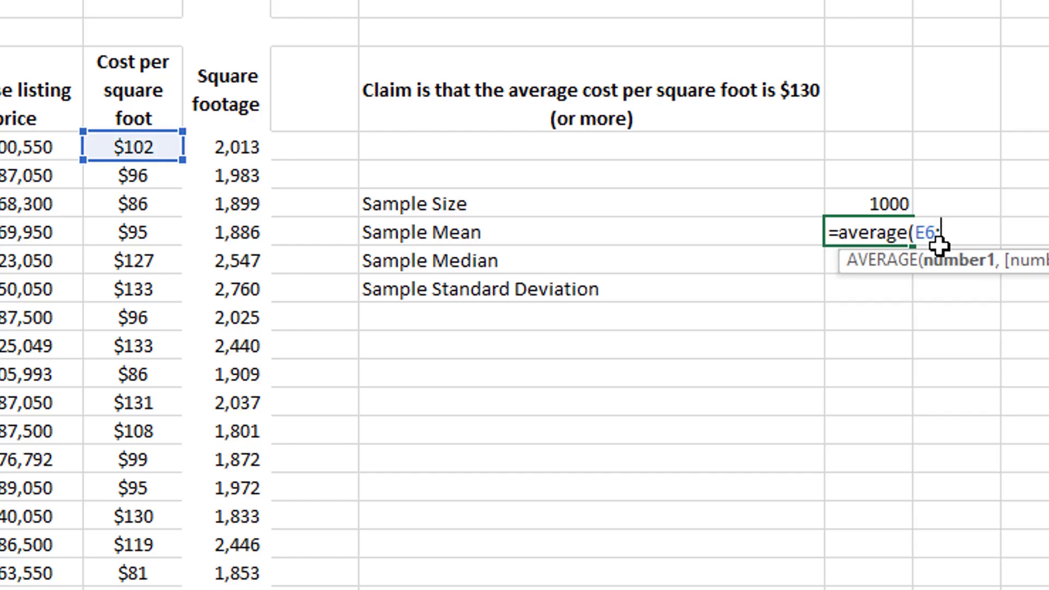
text(E1005)
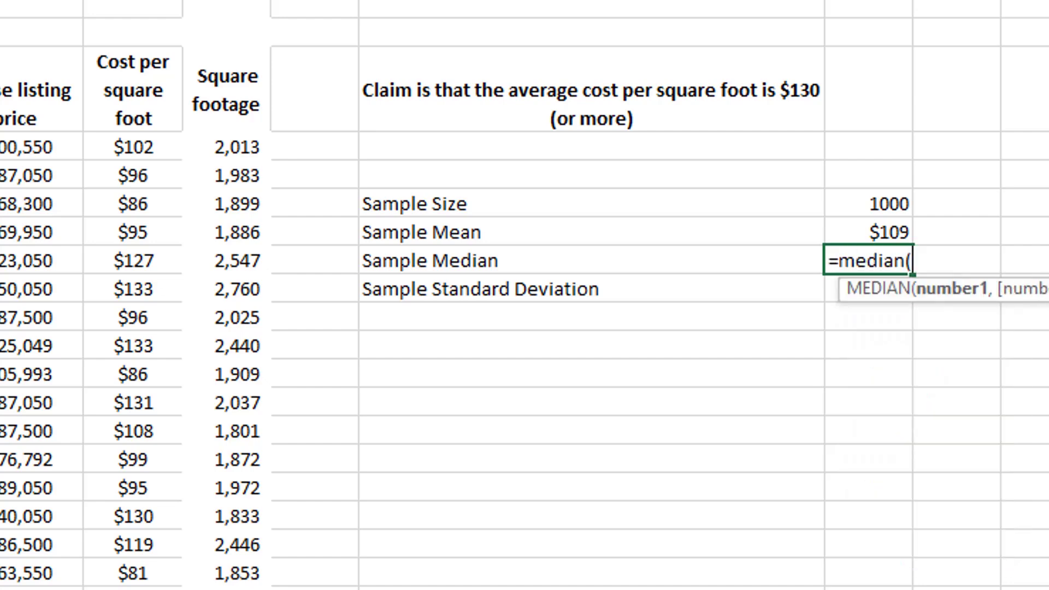
text(e6:)
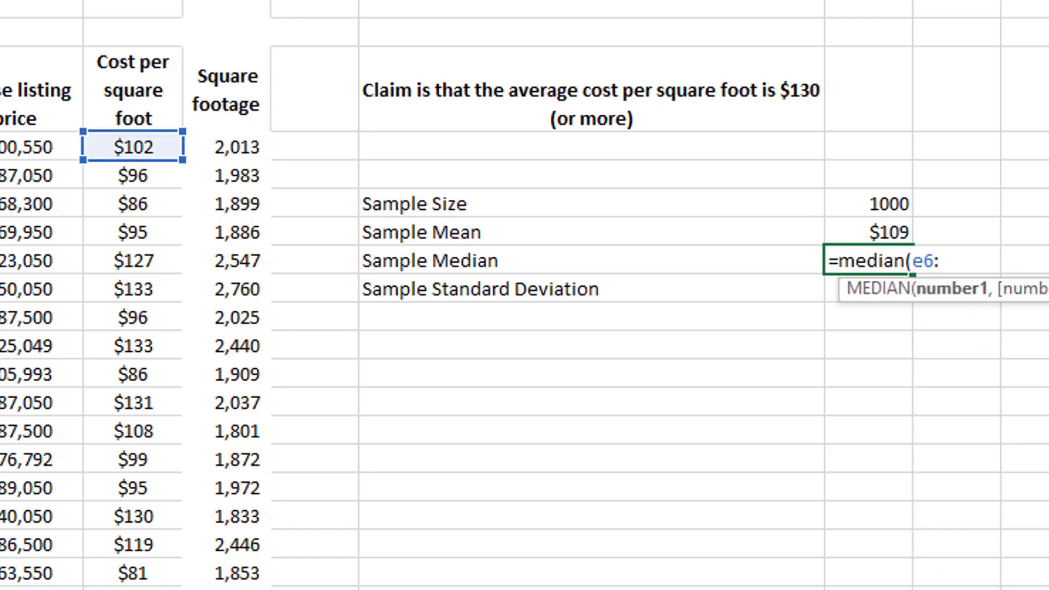
text(e1005)
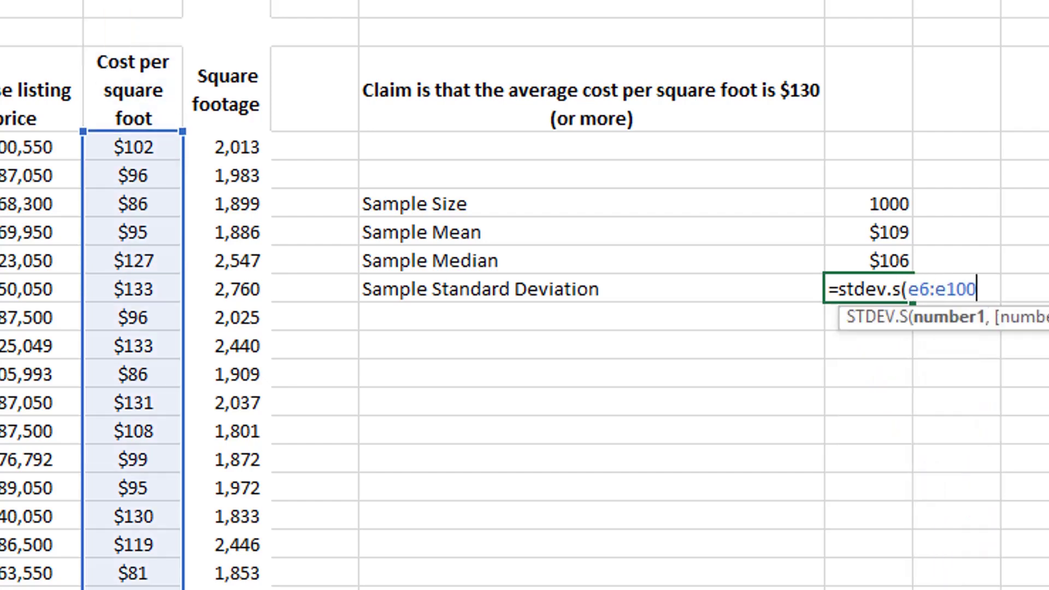
text(5))
key(Return)
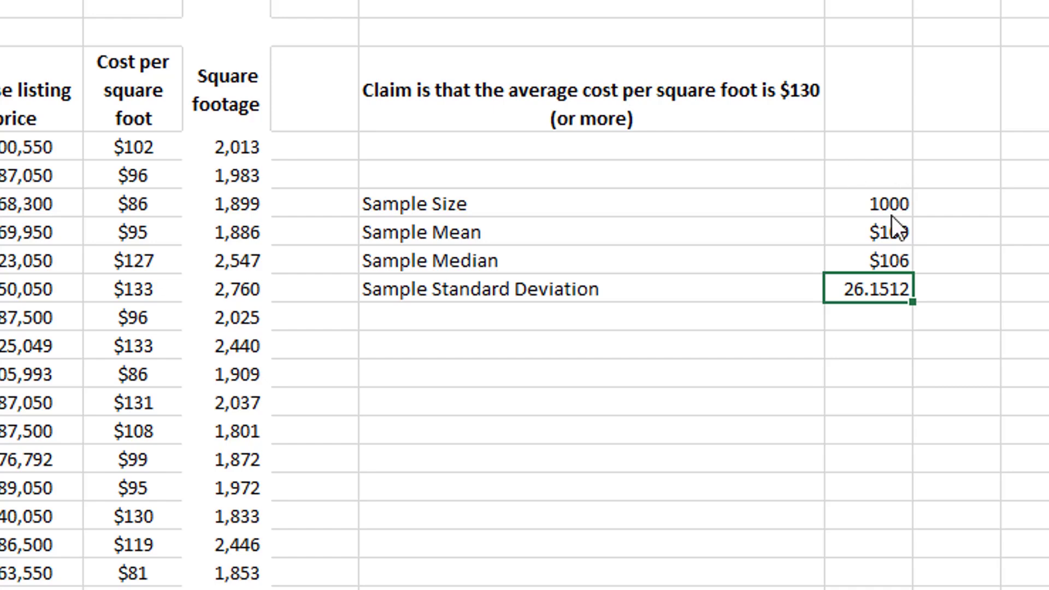
click(887, 255)
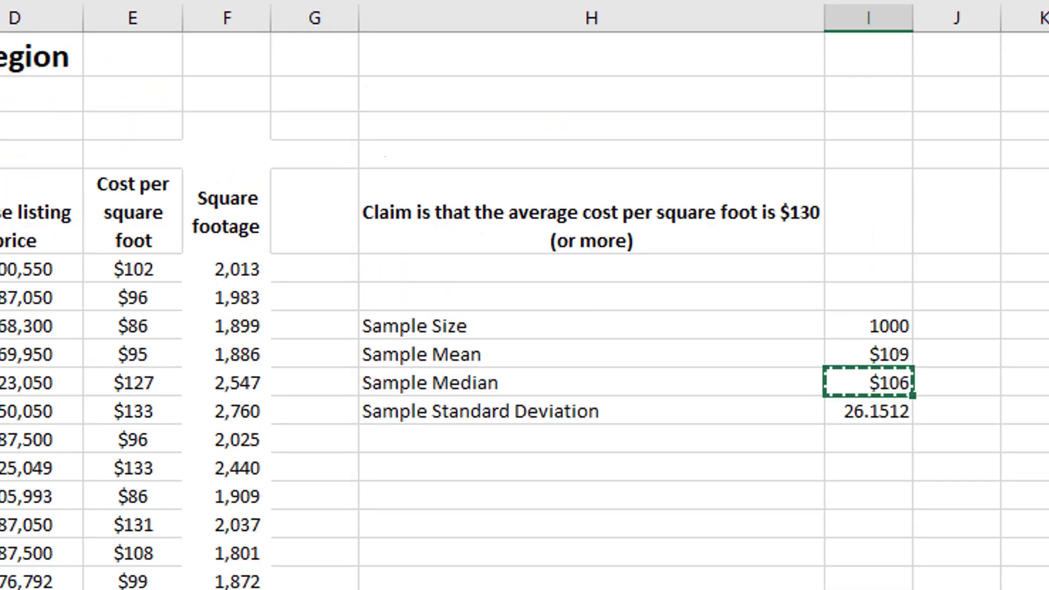
click(881, 411)
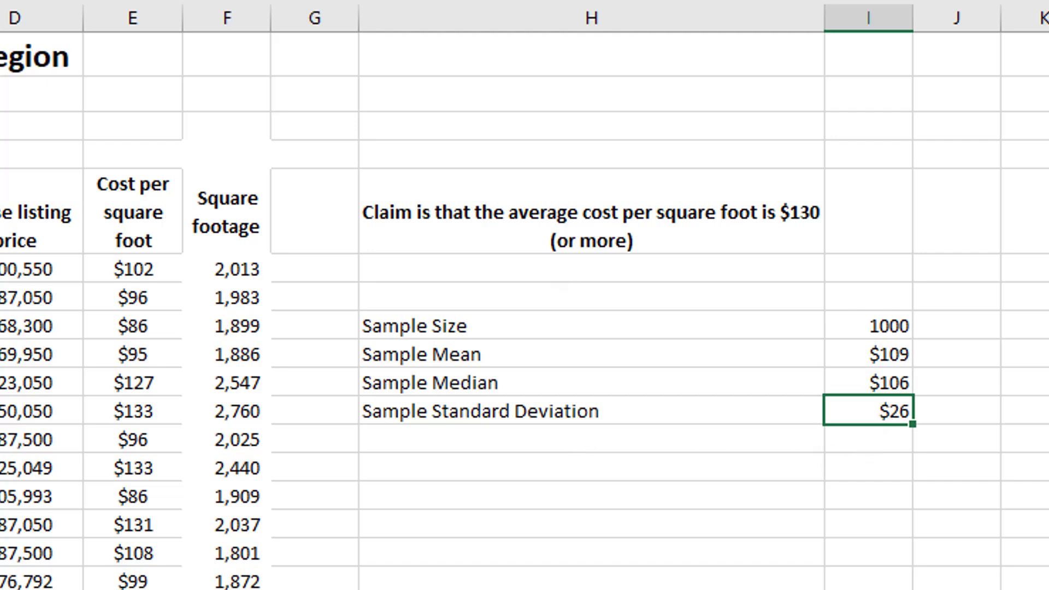
click(897, 352)
drag(897, 352, 893, 410)
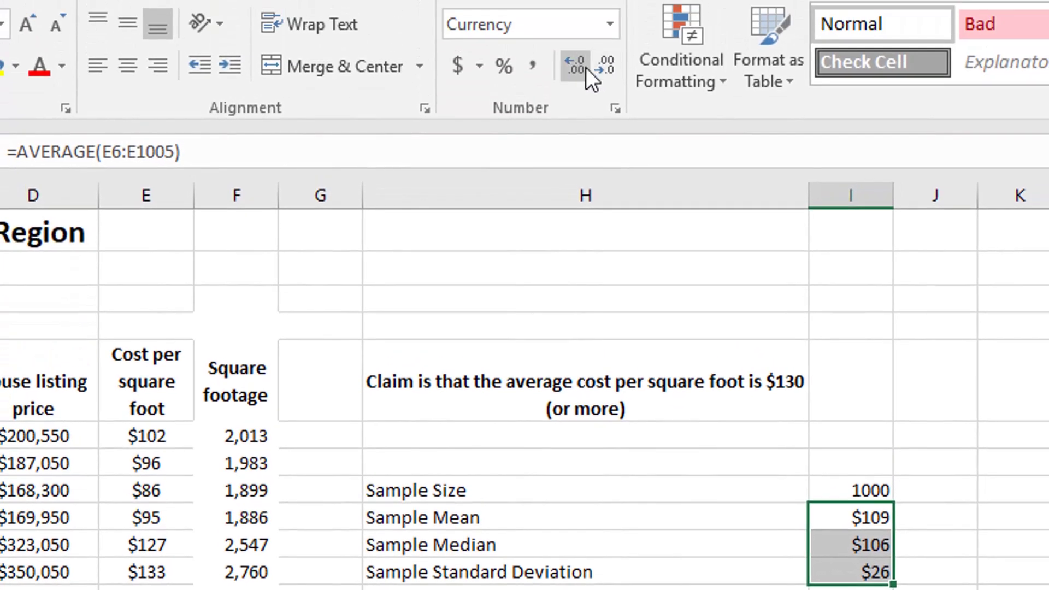
click(586, 67)
click(576, 66)
click(584, 271)
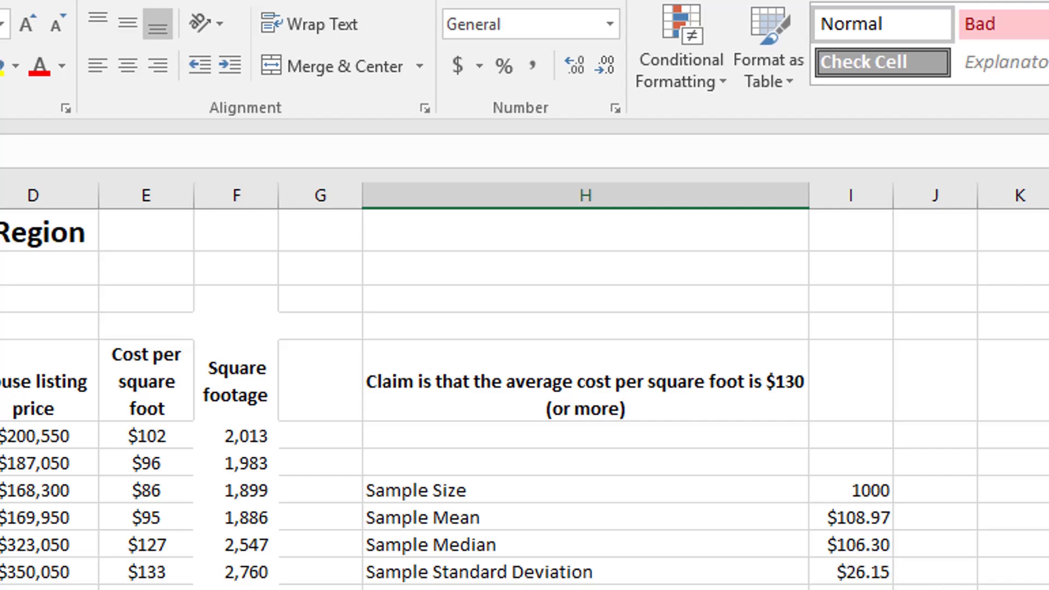
click(141, 443)
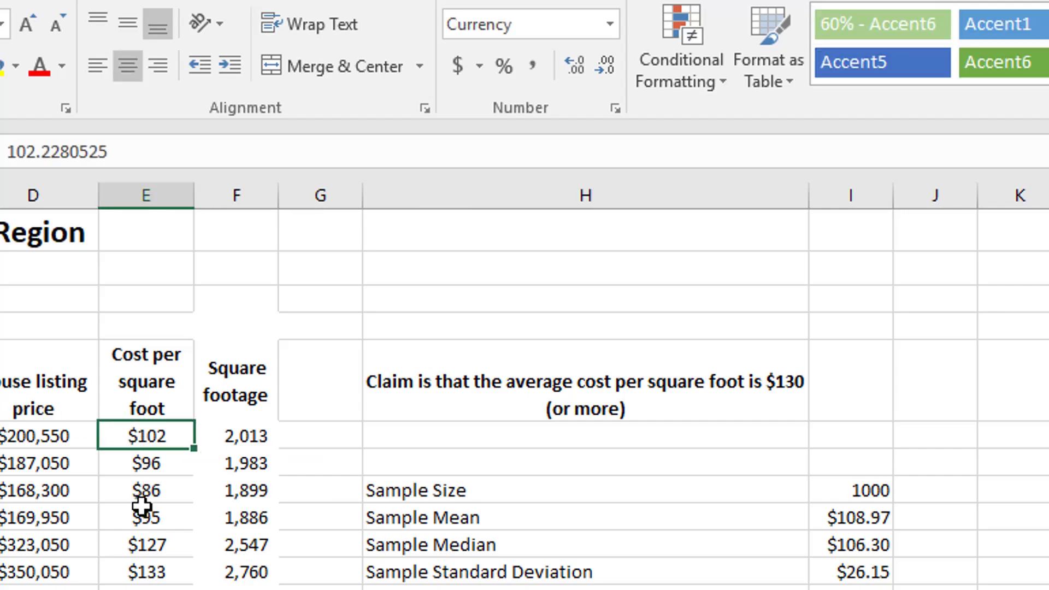
click(145, 517)
click(145, 585)
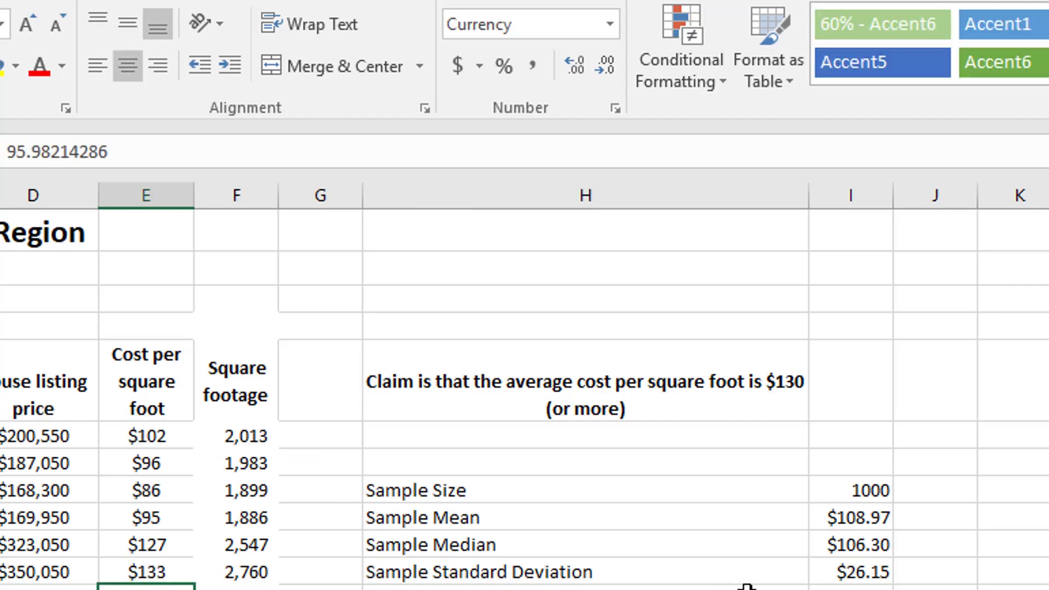
click(533, 583)
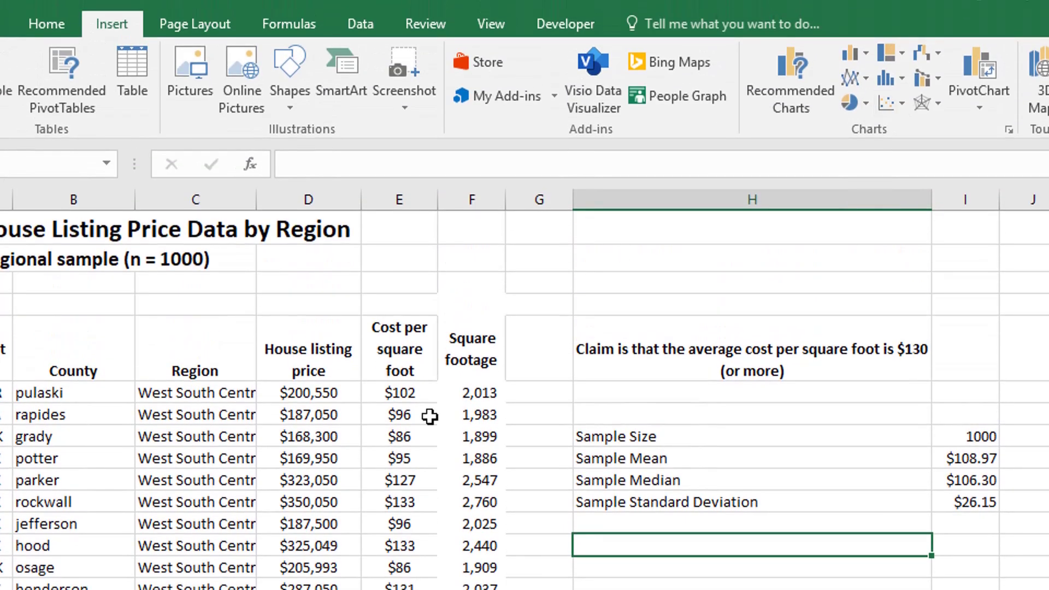
Insert a histogram of the Cost per square foot column.
click(539, 502)
click(402, 352)
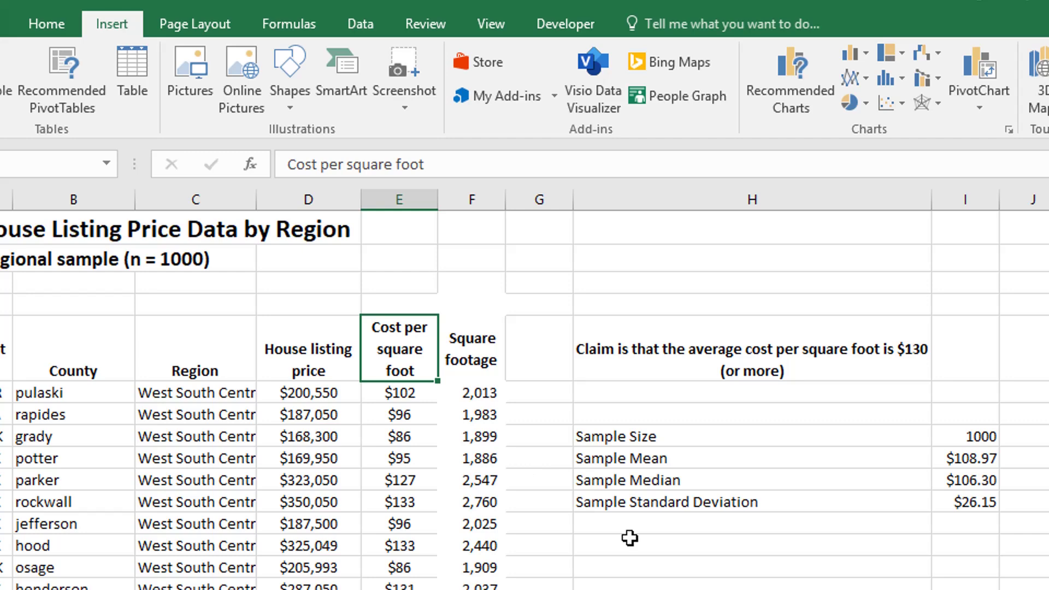
key(ctrl+shift+Down)
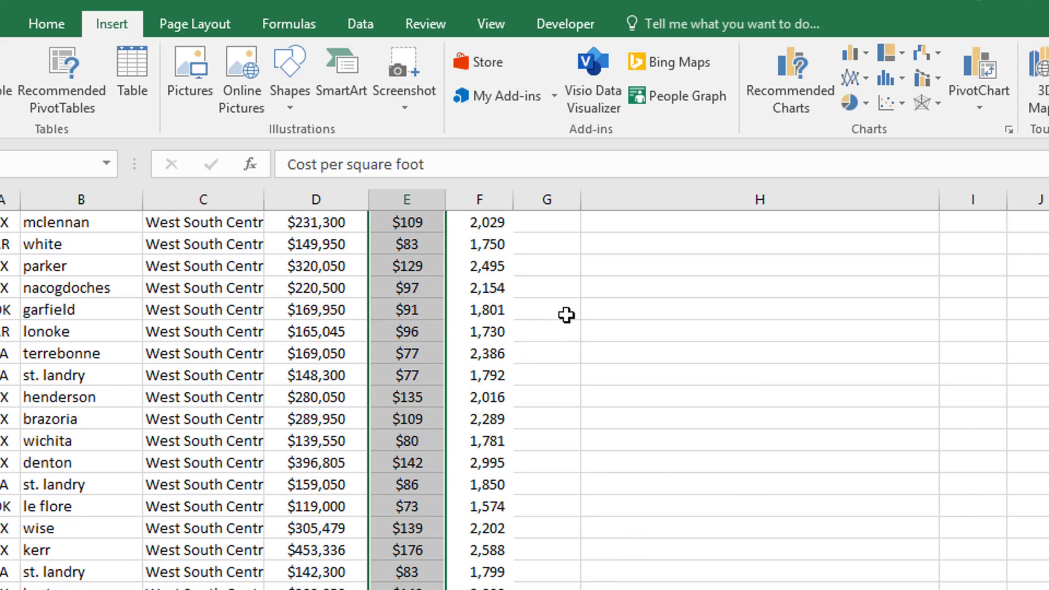
click(903, 81)
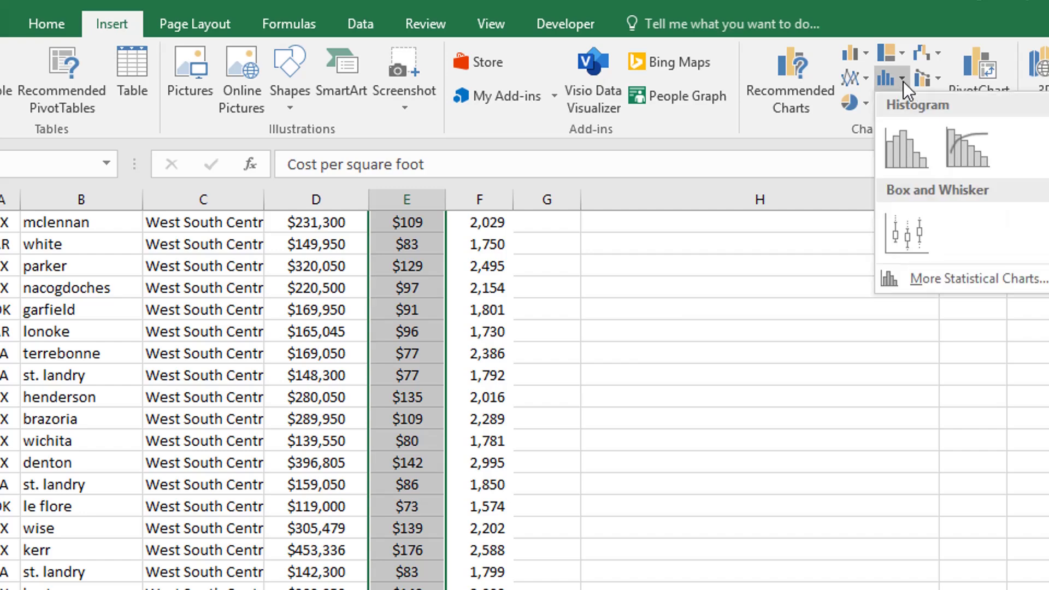
click(896, 155)
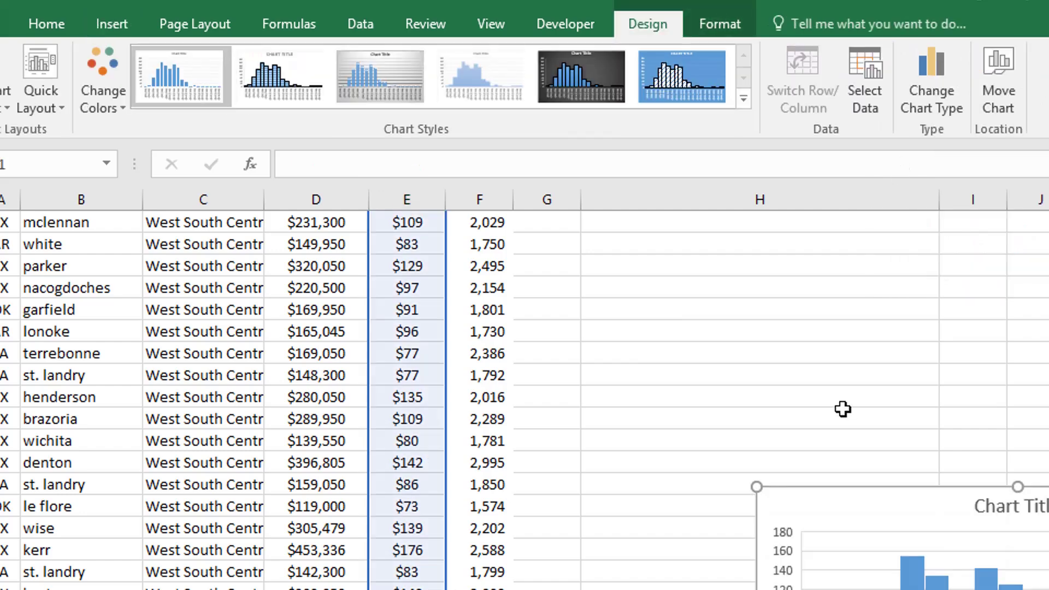
Move the histogram below the statistics and select its placeholder title text.
mouse_move(849, 509)
mouse_down()
mouse_move(409, 46)
mouse_move(688, 369)
mouse_up()
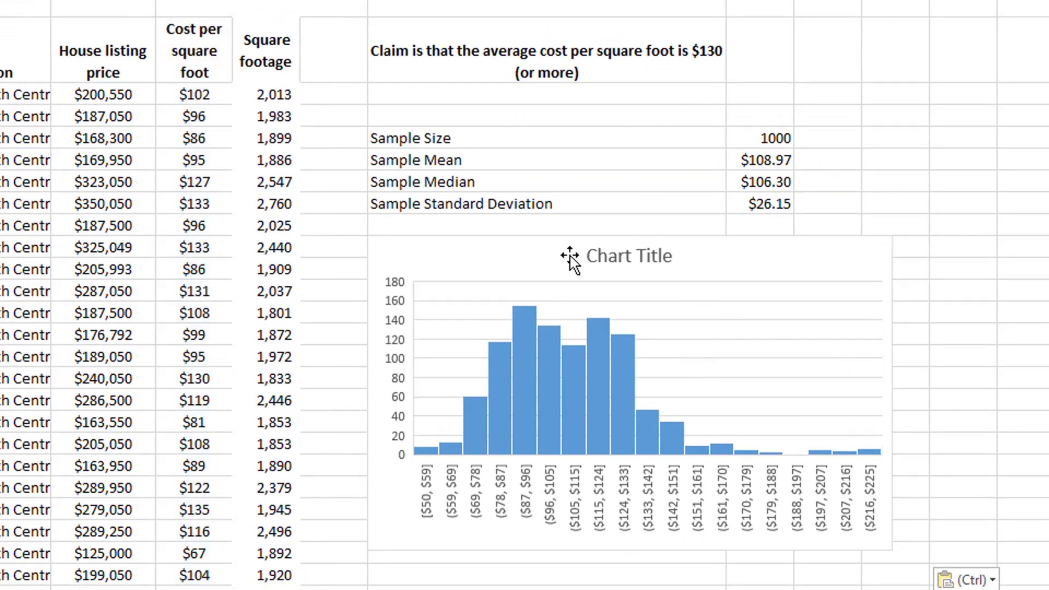
click(615, 259)
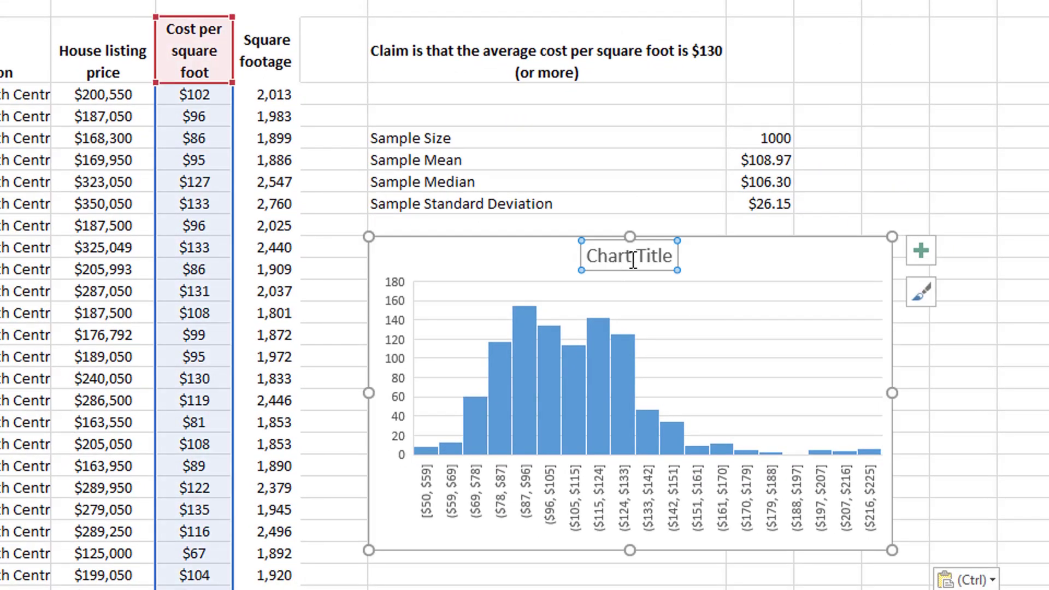
triple_click(618, 254)
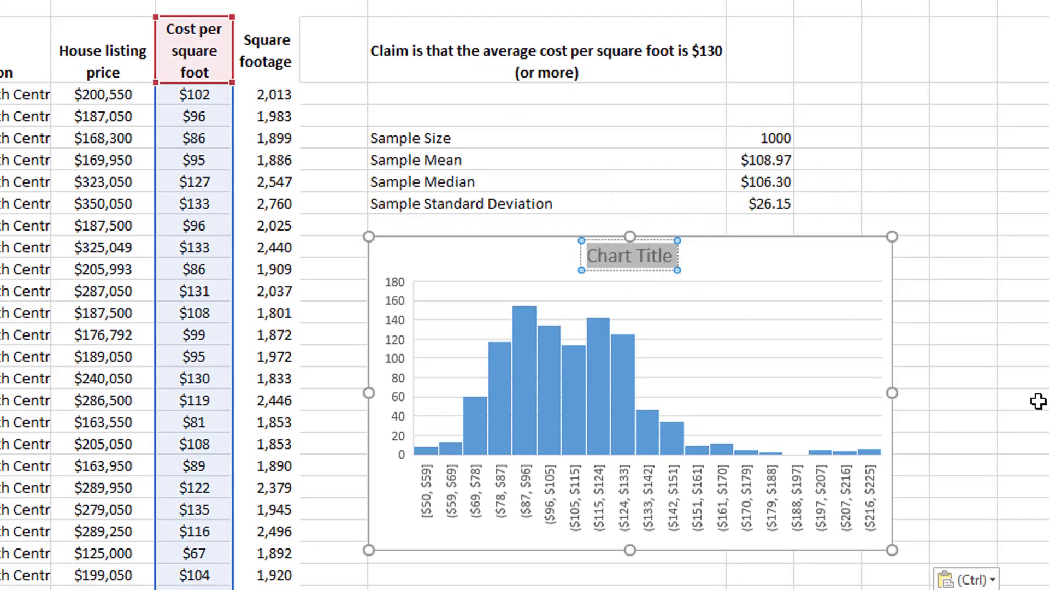
text(Histogram)
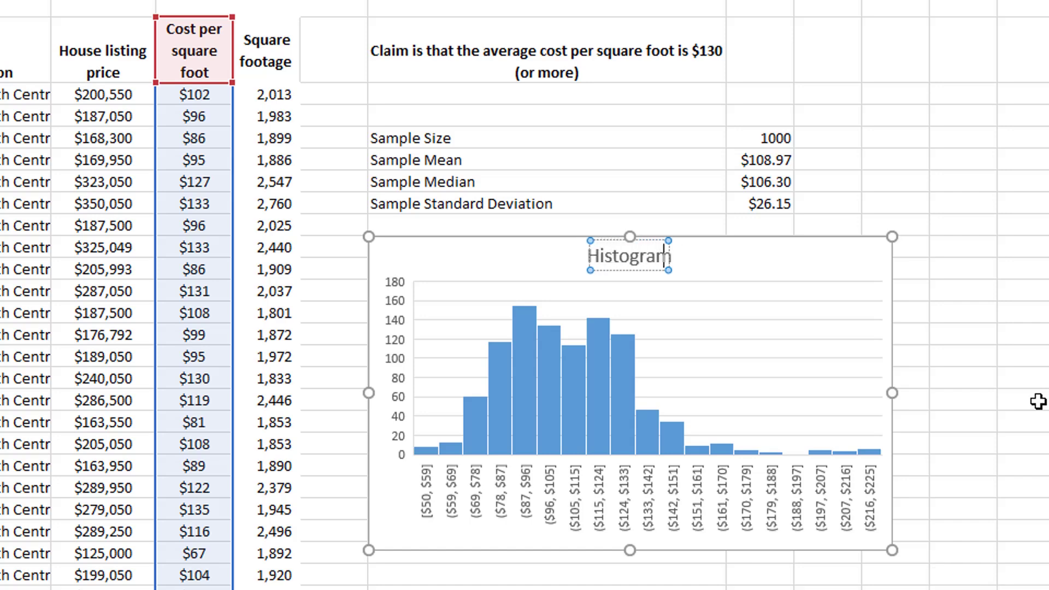
text( of Cost )
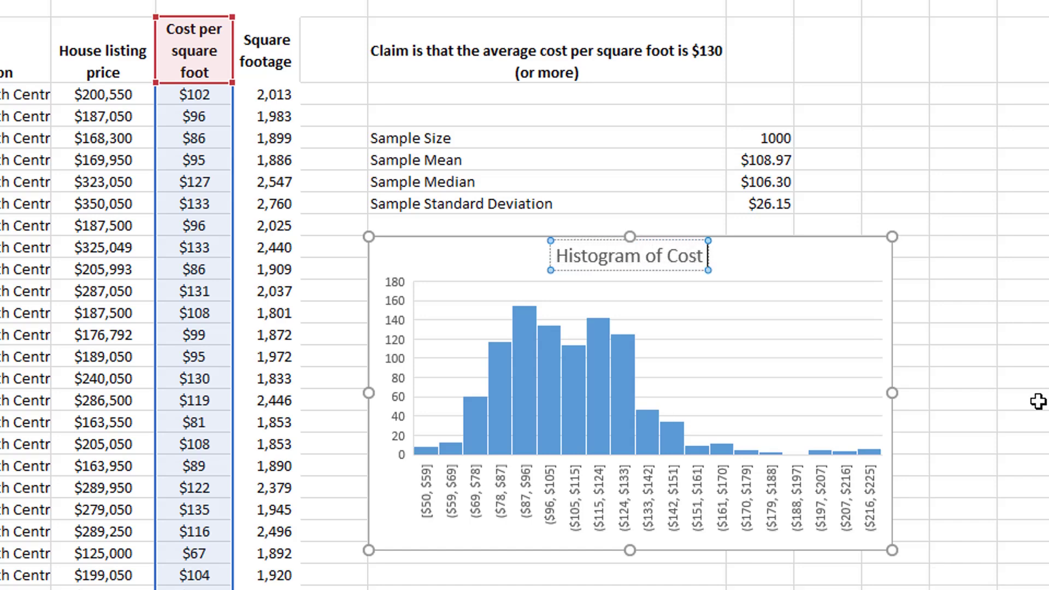
text(per SqFt)
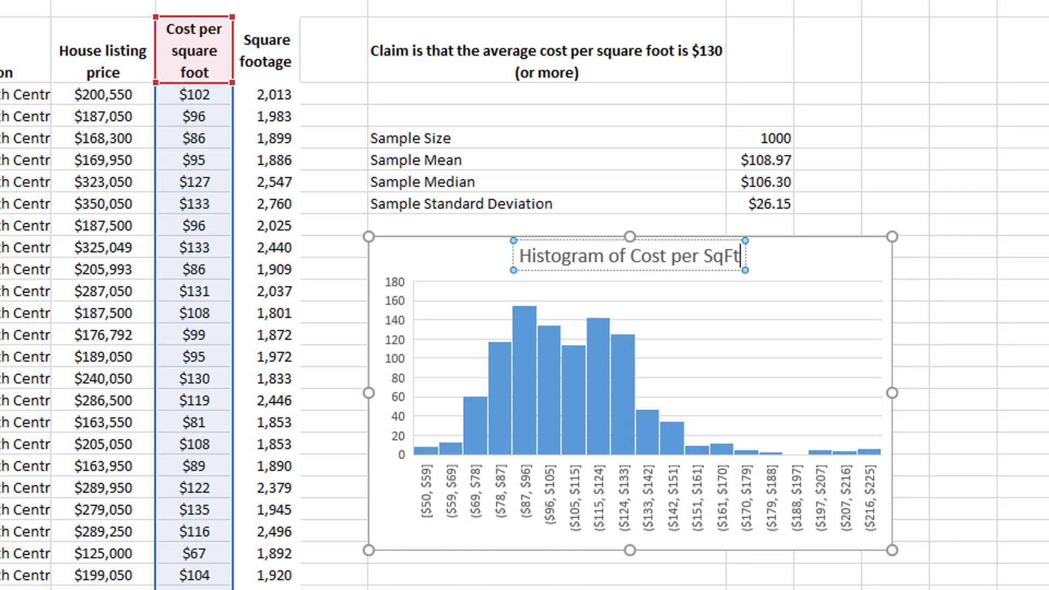
Finish the chart title as 'Histogram of Cost per SqFt' and leave the chart.
click(1028, 420)
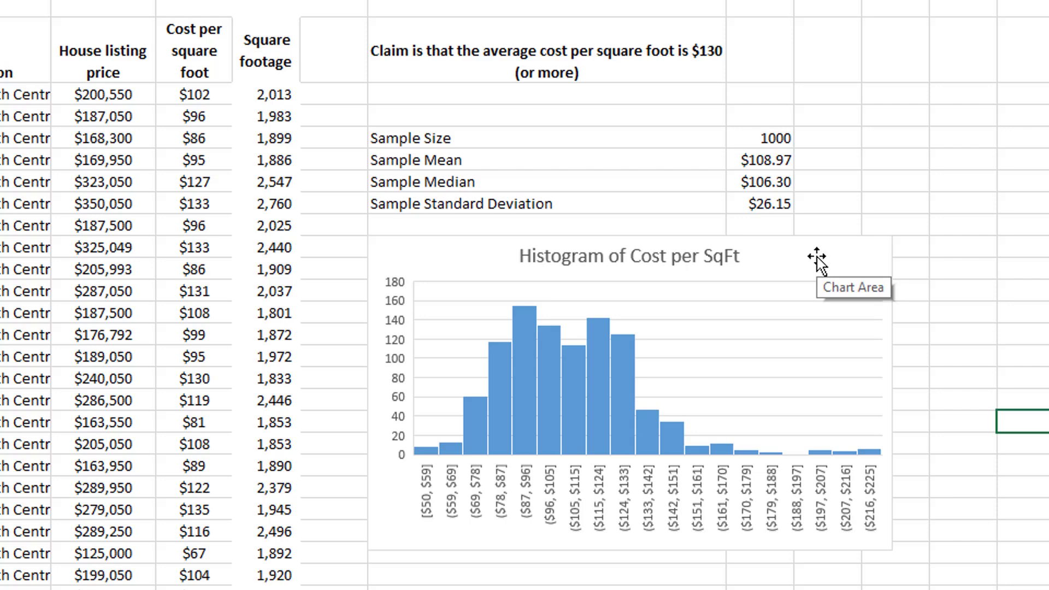
Enter 'H0: mean >= 130' and 'Ha: mean < 130' in the cells below the chart.
key(Return)
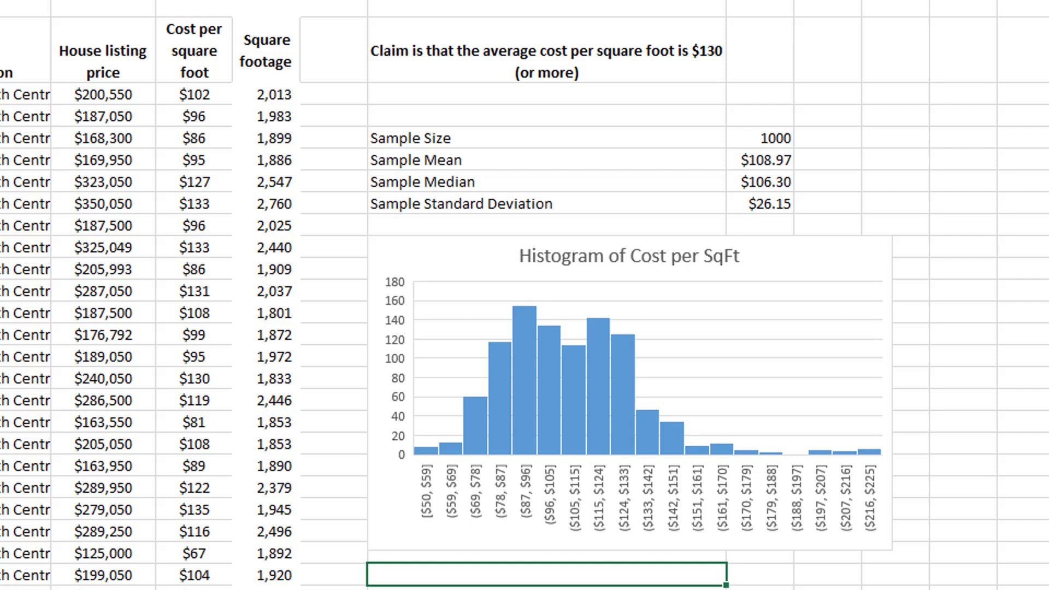
text(H)
text(0: )
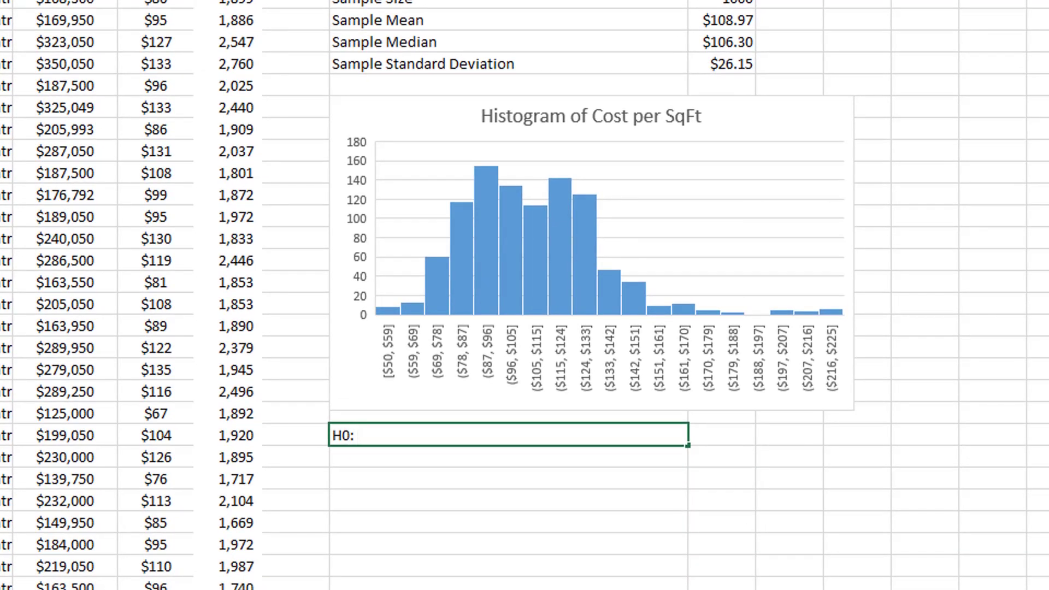
text(mean =)
key(BackSpace)
key(BackSpace)
text(>)
key(BackSpace)
text(>= 130)
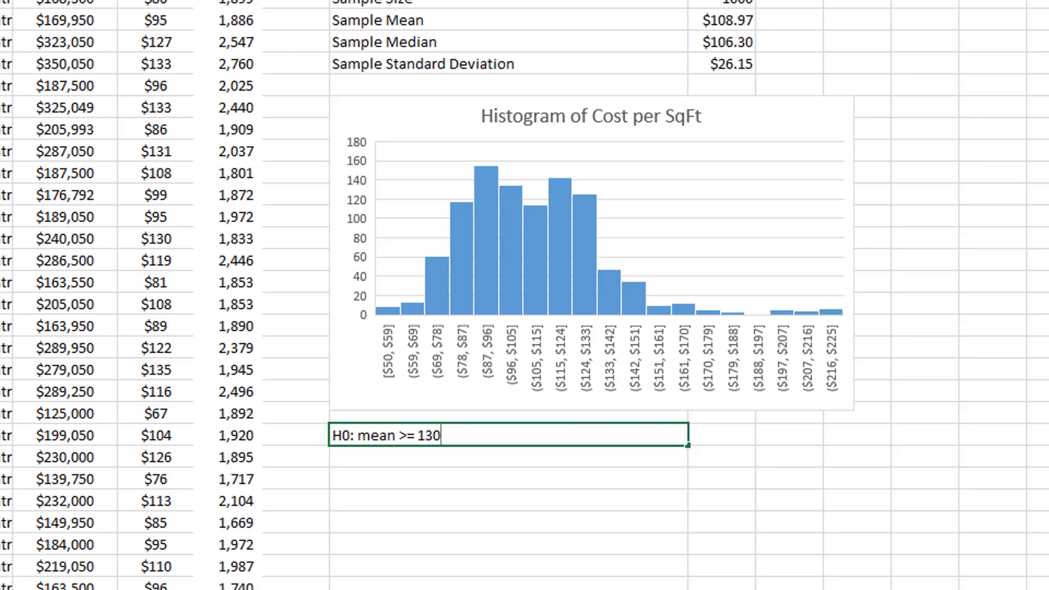
key(Return)
text(Ha: )
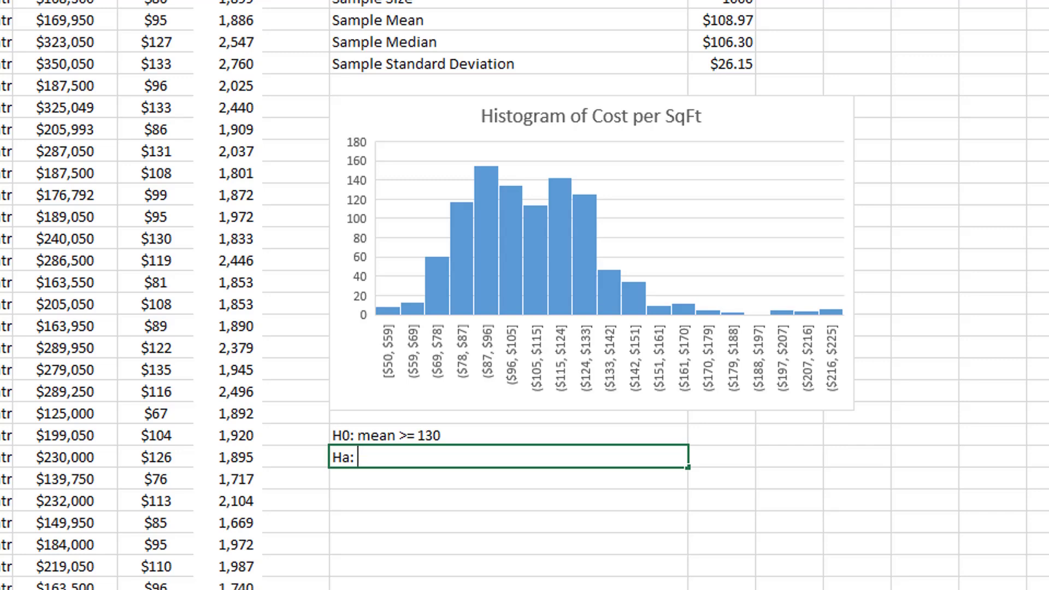
text(mean < 130)
key(Return)
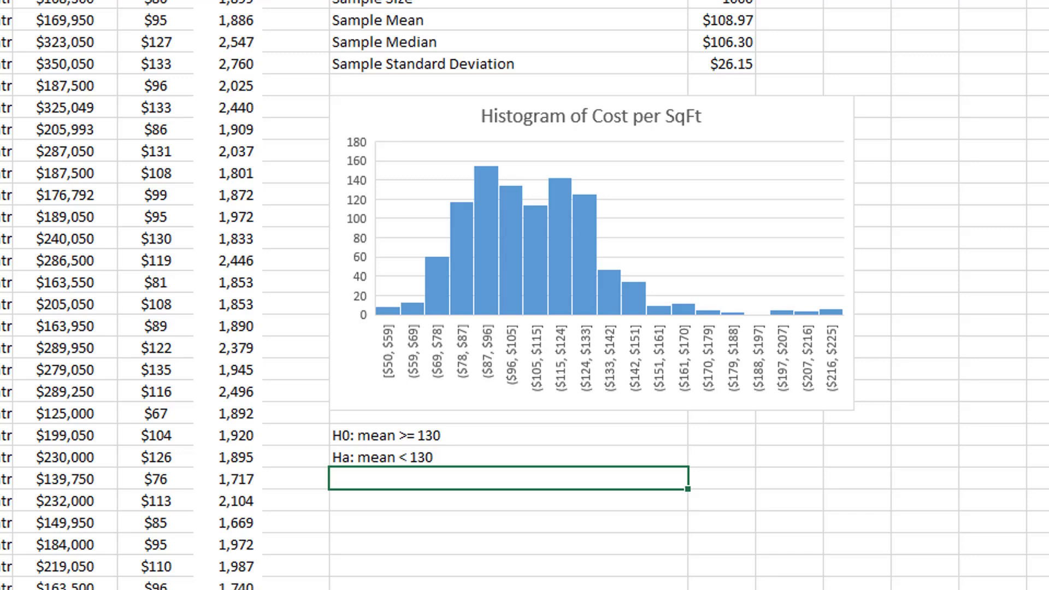
Add the note 'Lower tailed test' after a blank row below the hypotheses.
key(Return)
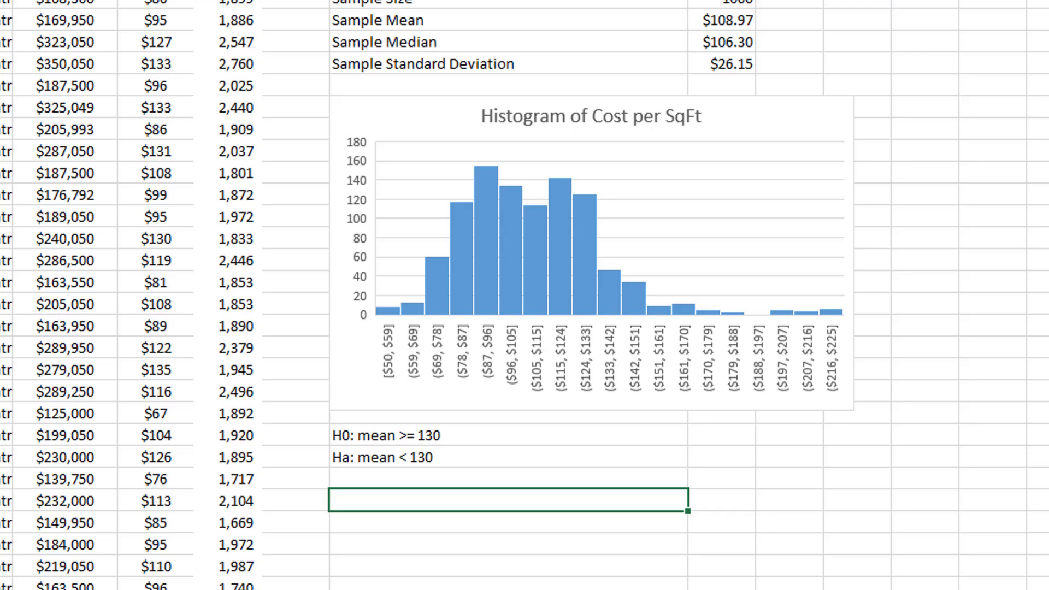
text(Lower tailed test)
key(Return)
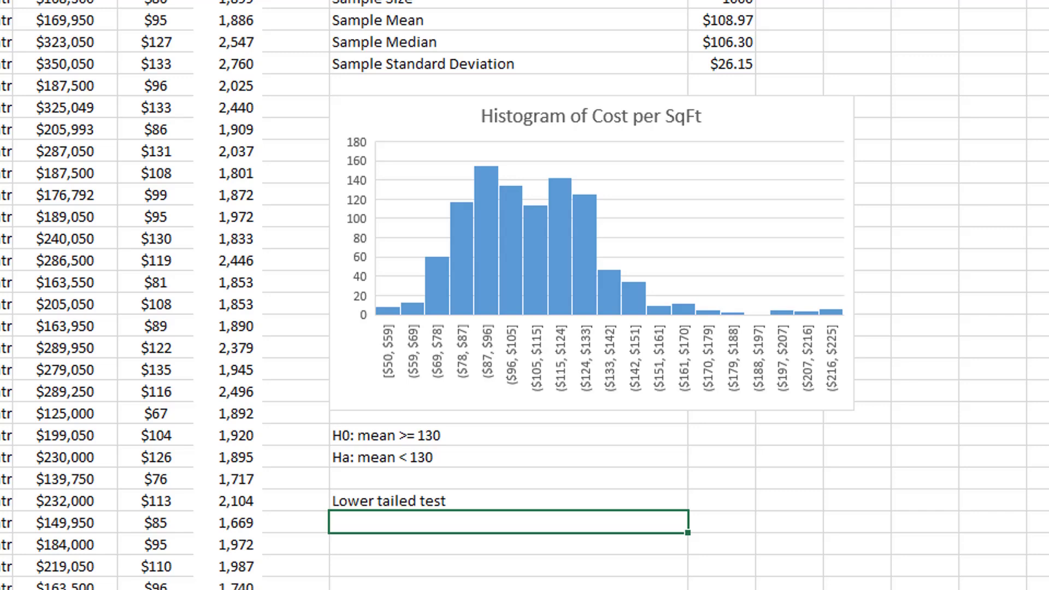
text(=)
Label a row T stat and enter =(AVERAGE(E6:E1005)-130)/(I11/SQRT(1000)) beside it.
key(BackSpace)
text(T stat)
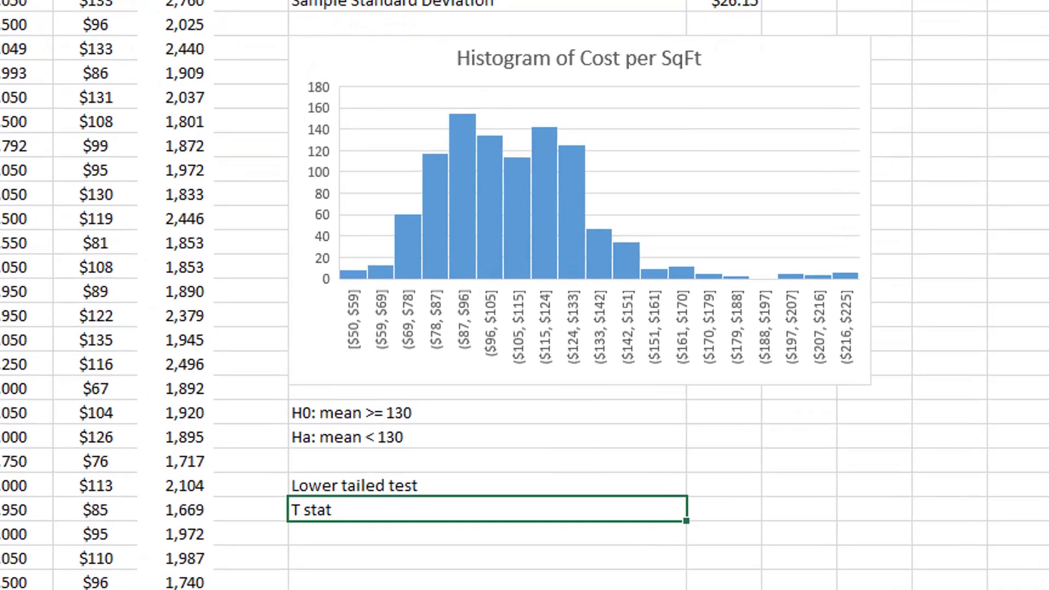
key(Tab)
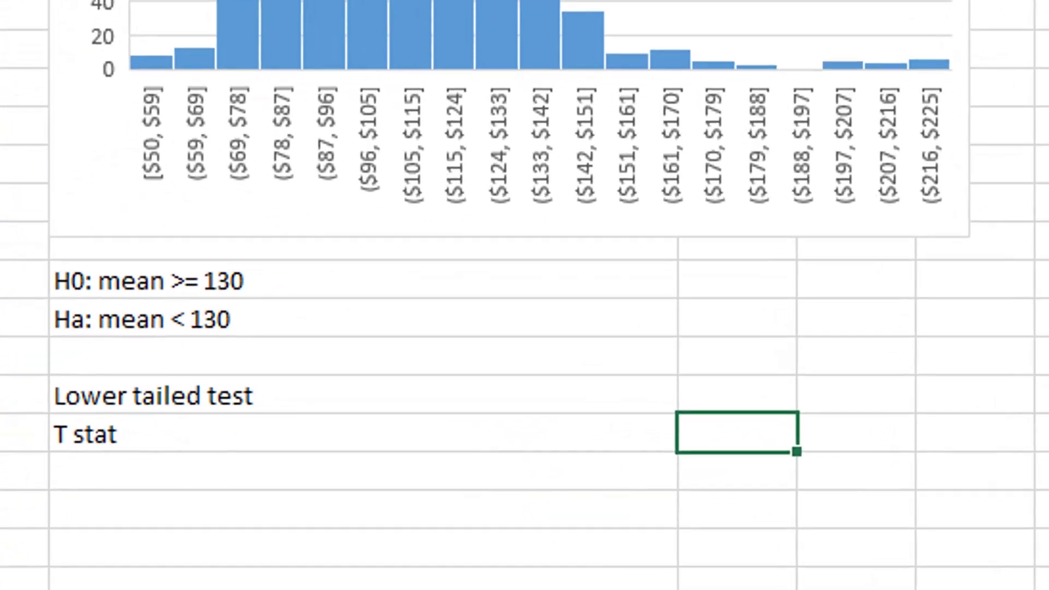
text(=(av)
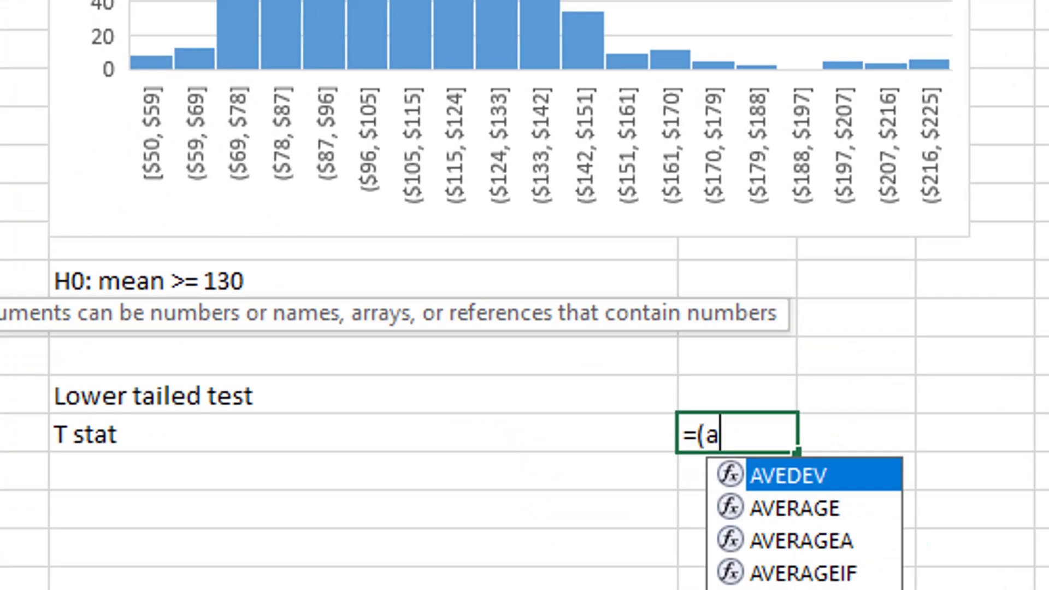
text(erage()
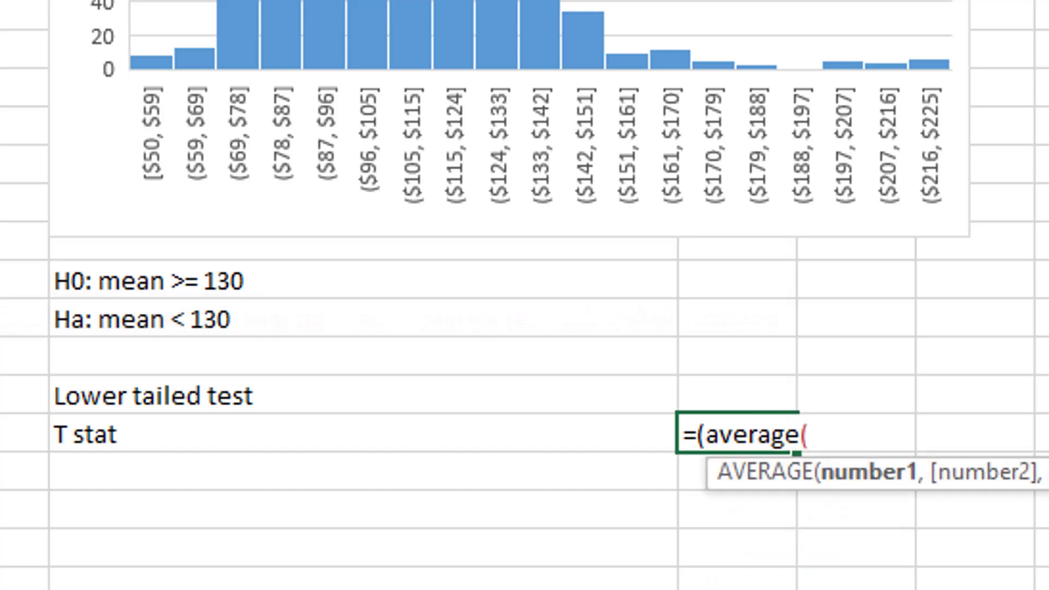
text(e6:e1005)-)
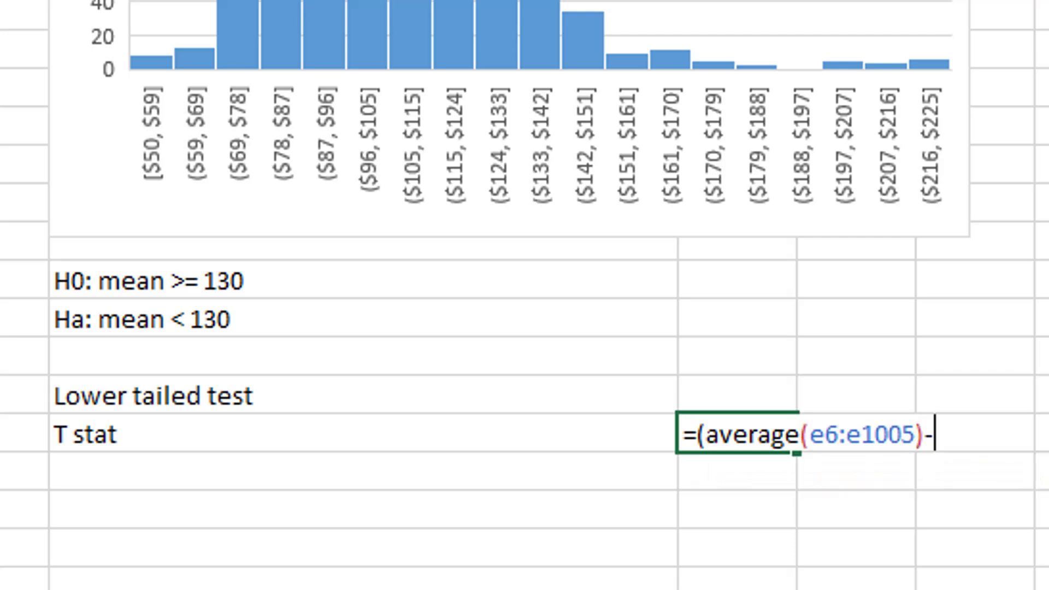
text(130)
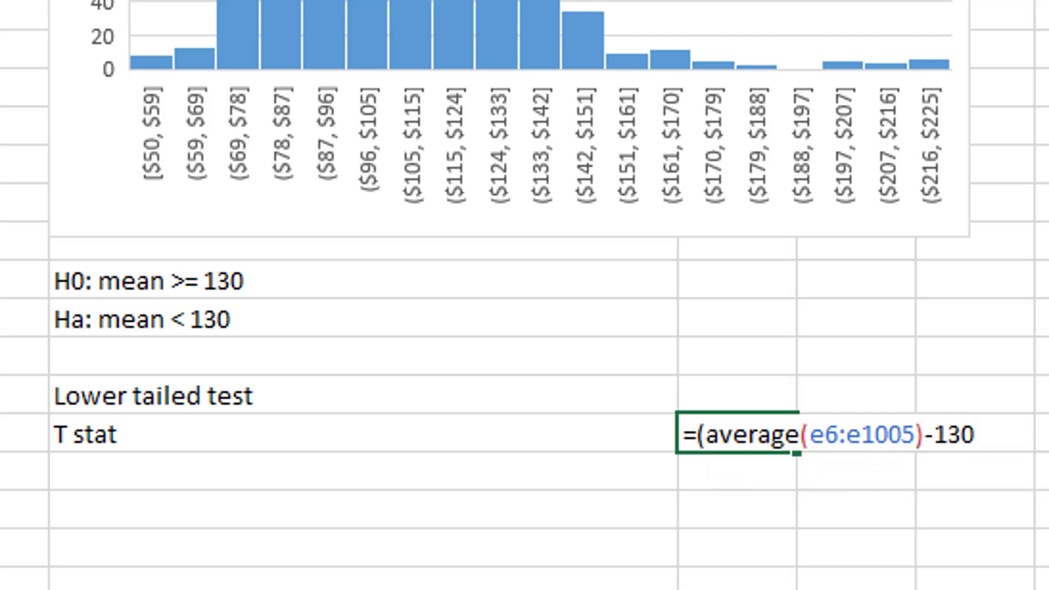
text()/)
text(()
text(sq)
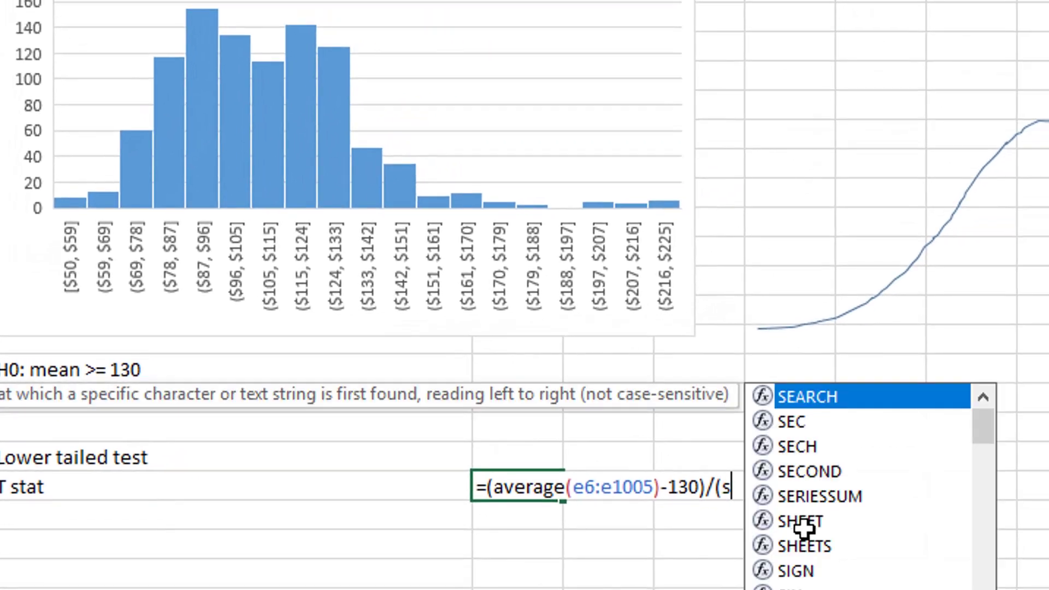
key(BackSpace)
key(BackSpace)
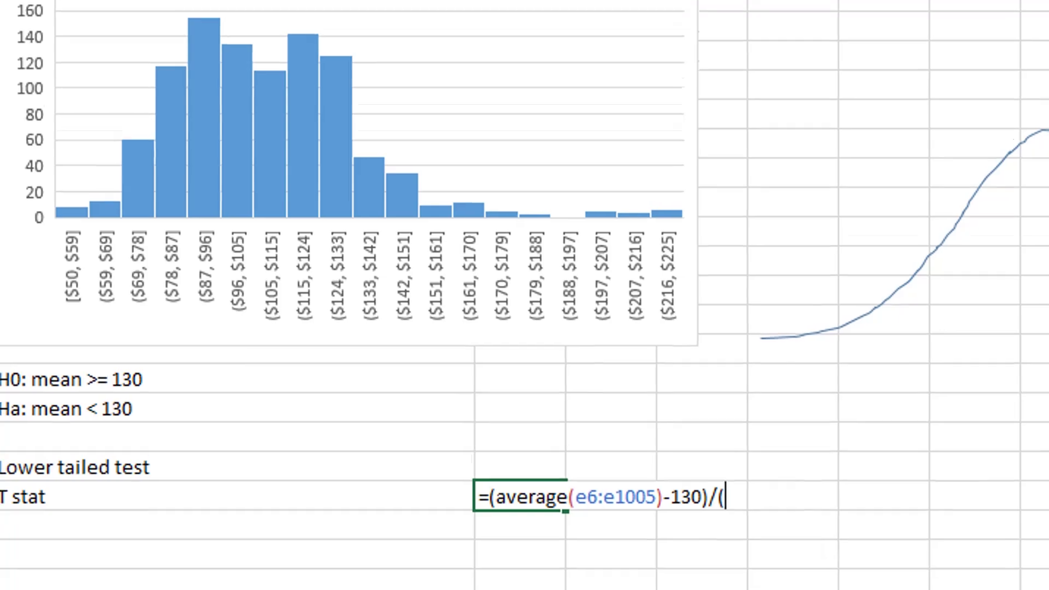
scroll(462, 329, up, 5)
click(664, 381)
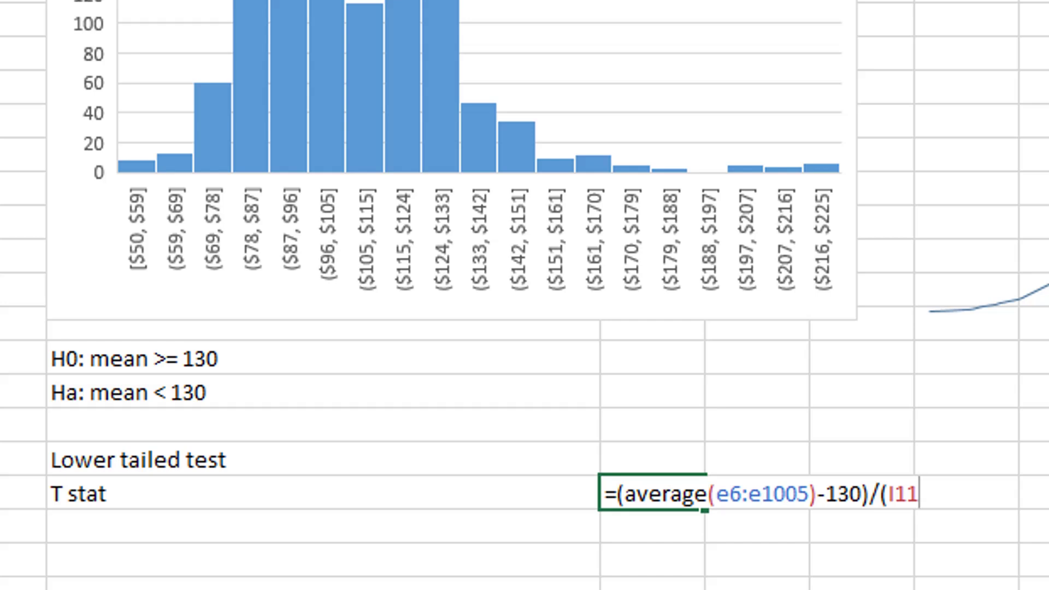
text(/sqrt(1000)))
key(Return)
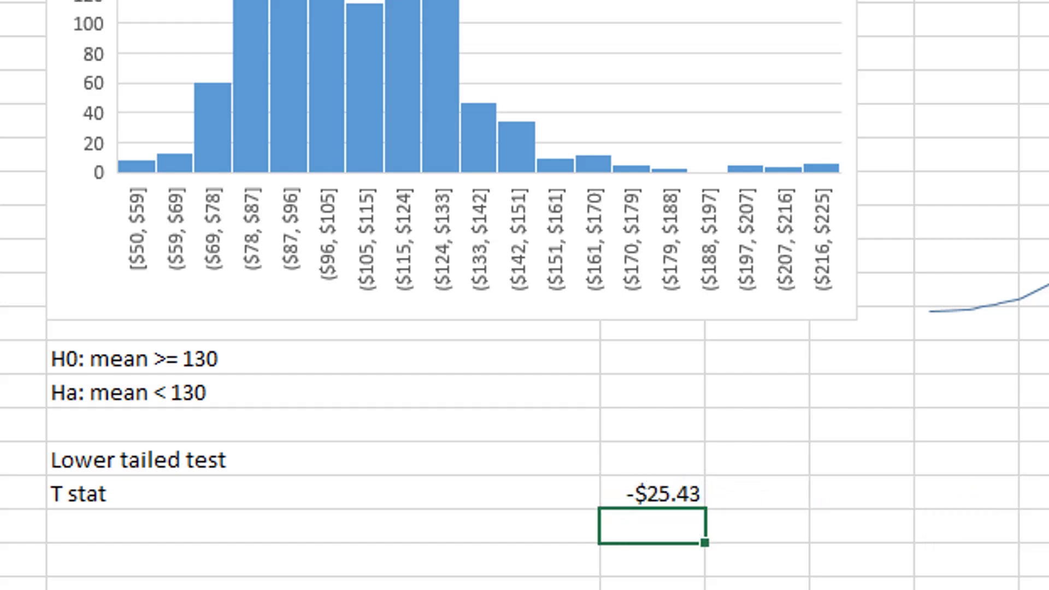
Apply General format so the T stat shows -25.43 without a dollar sign.
key(Up)
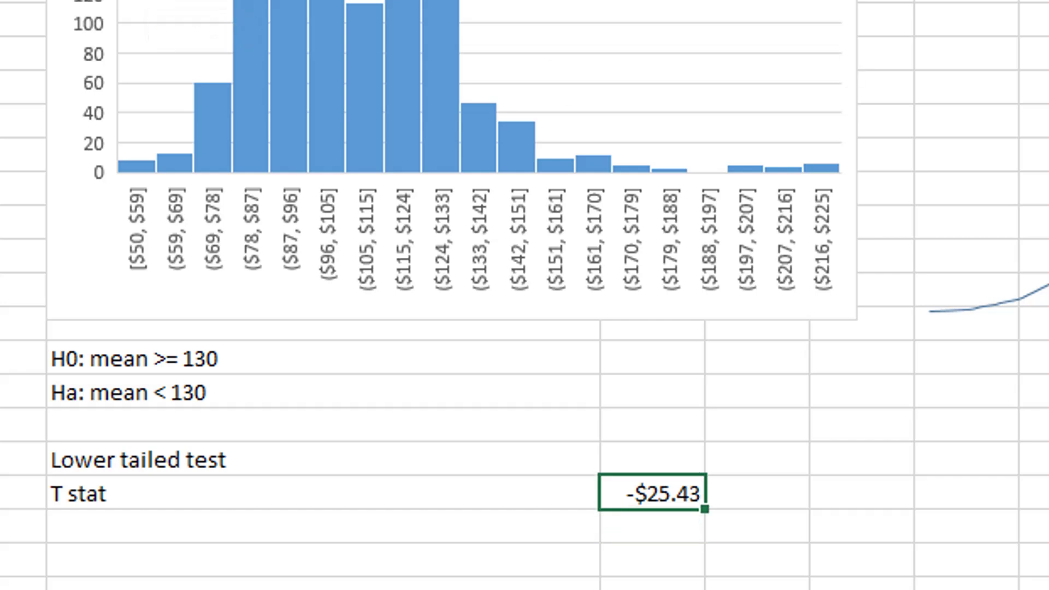
key(ctrl+shift+grave)
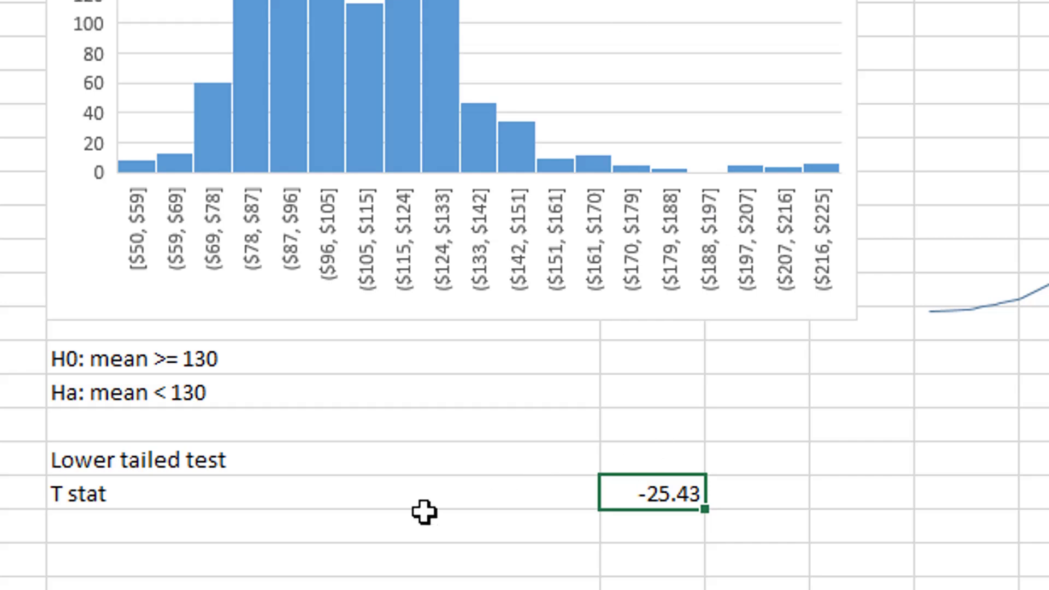
click(423, 513)
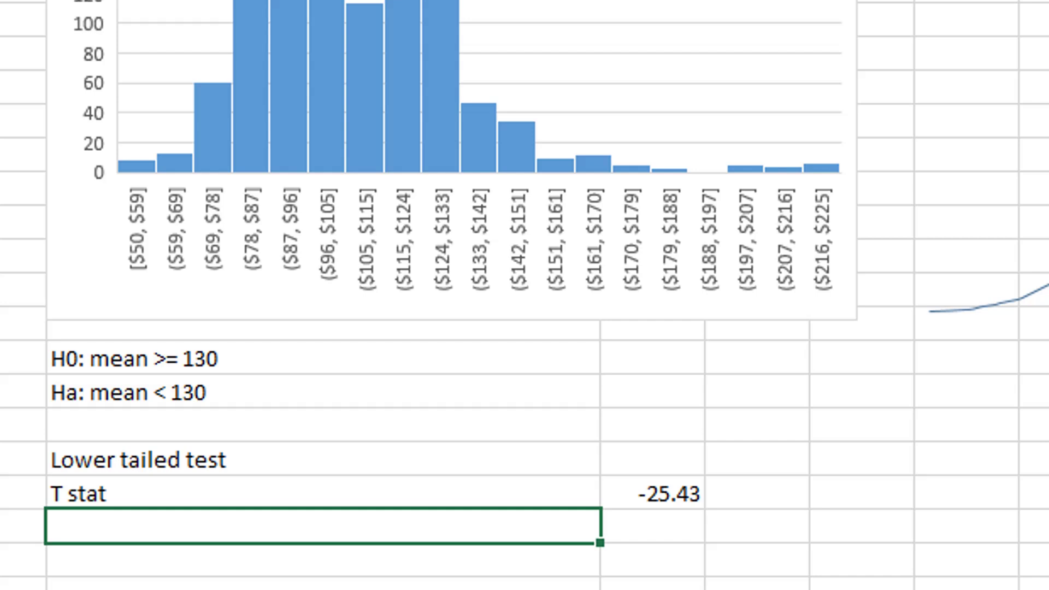
text(p-value)
Label the row below T stat 'p-value', leaving its value cell empty.
key(Tab)
key(Right)
key(Left)
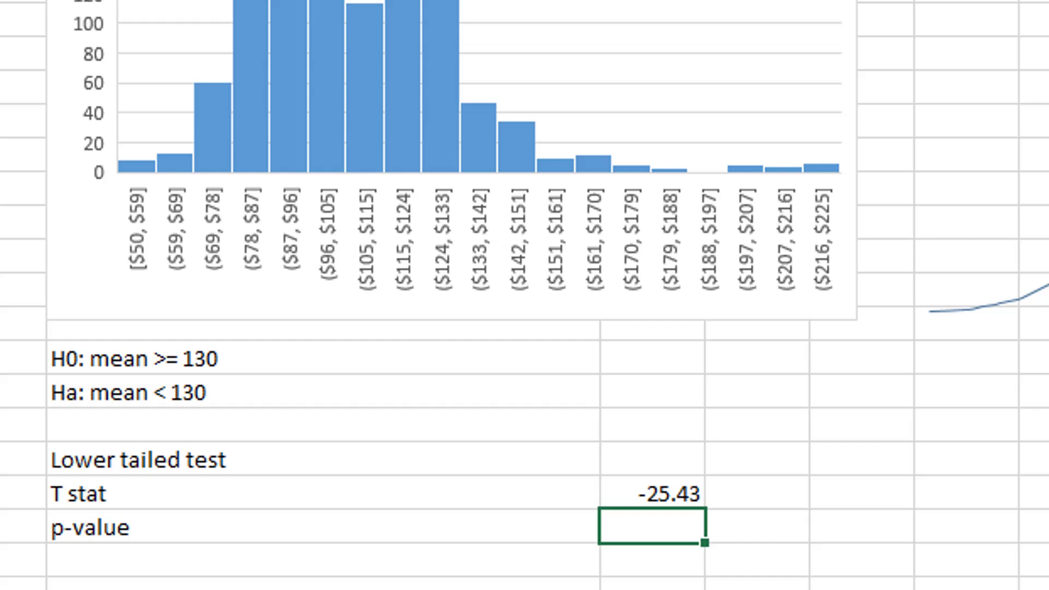
text(=)
key(BackSpace)
click(477, 561)
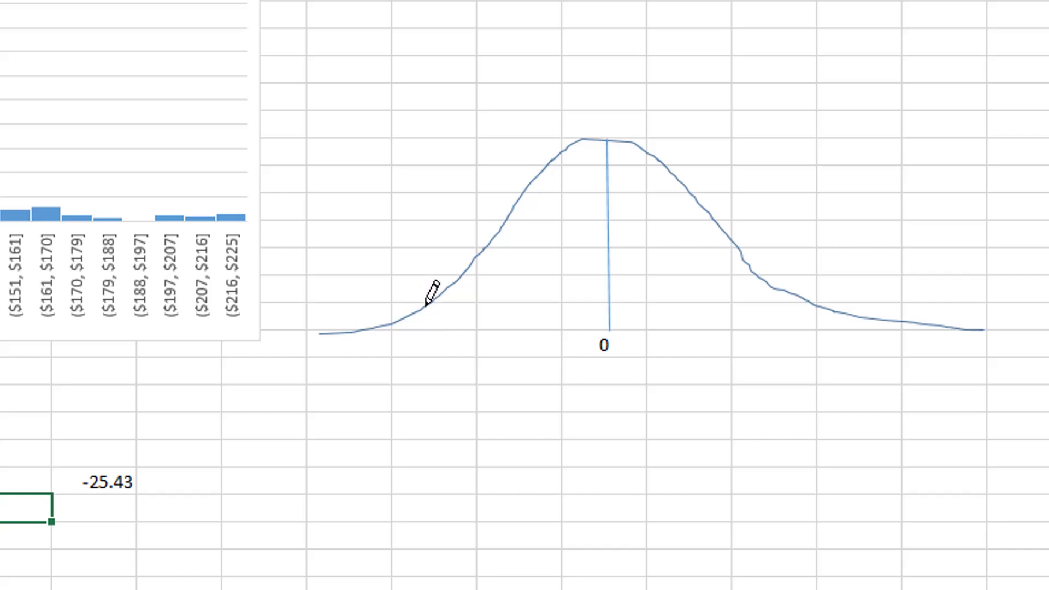
Draw a tick line on the bell curve's left tail and label it t-stat.
drag(426, 306, 426, 330)
click(411, 350)
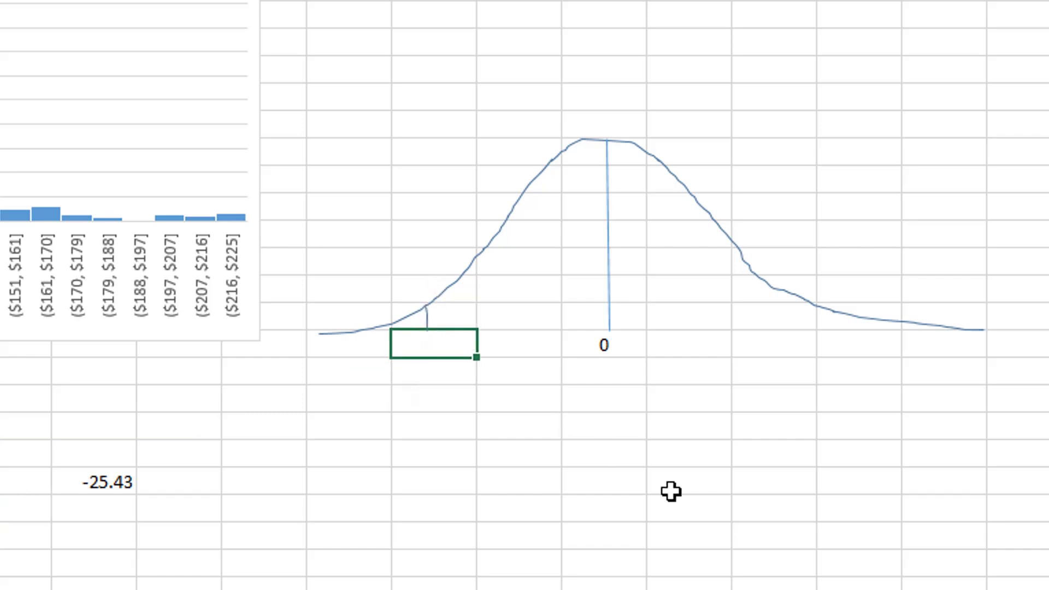
text(t-stat)
key(Return)
click(491, 454)
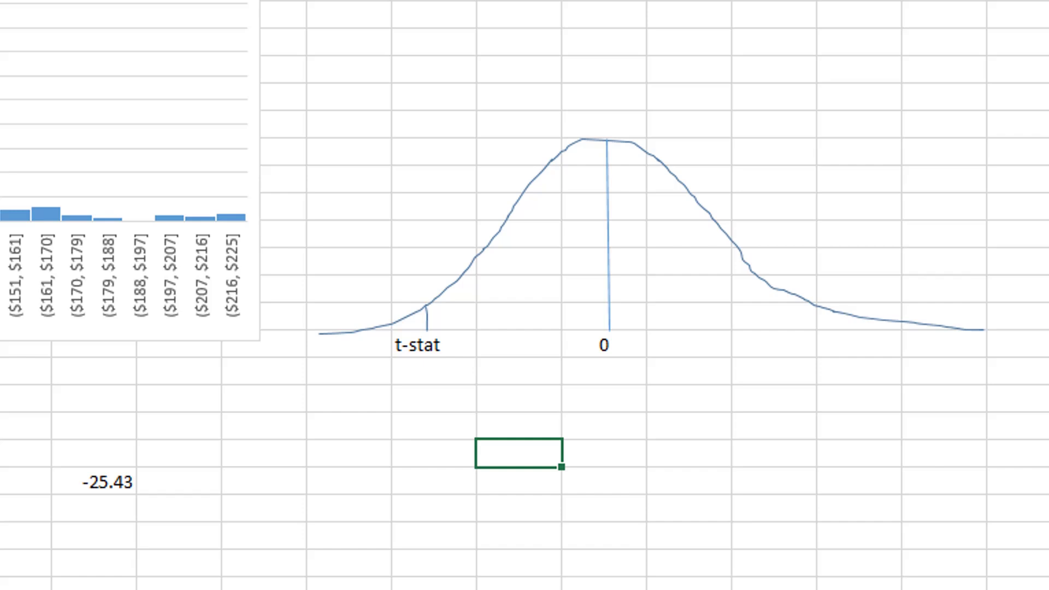
Shade the area under the left tail with a filled freeform triangle.
click(426, 308)
click(426, 332)
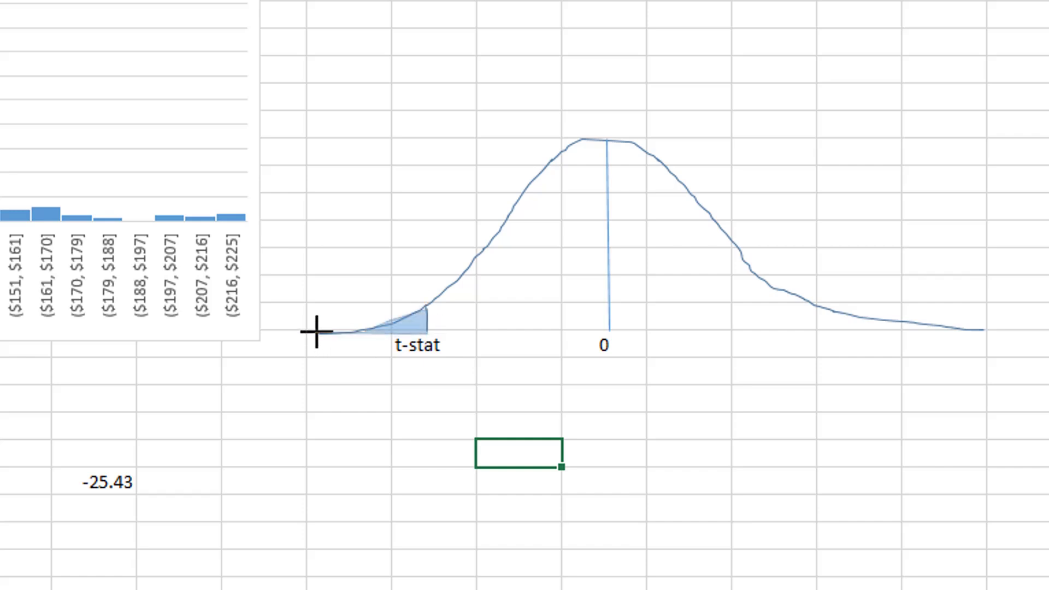
double_click(317, 331)
click(287, 419)
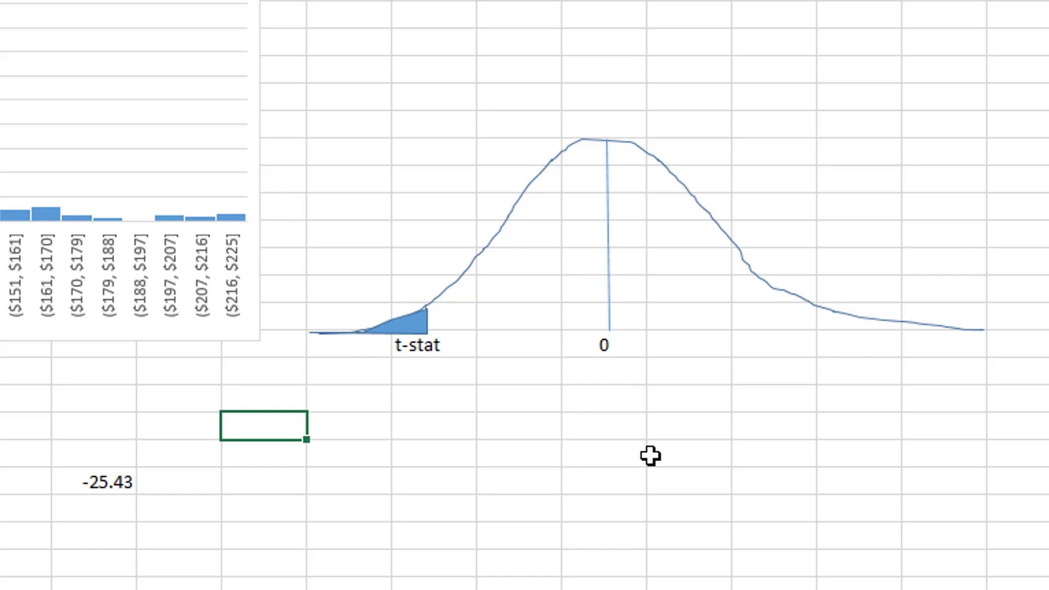
click(92, 510)
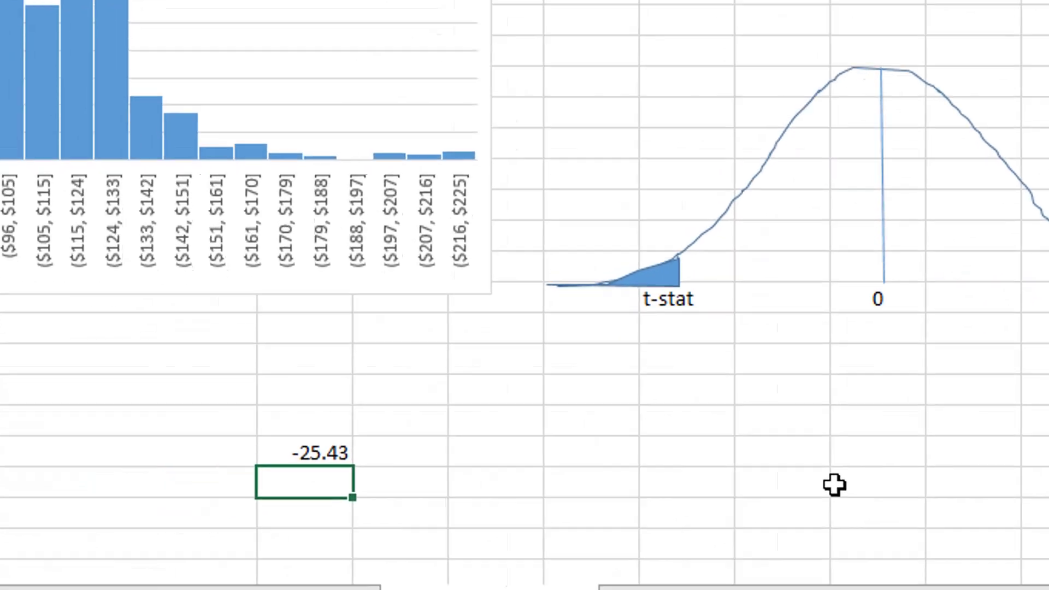
text(=T.DIST)
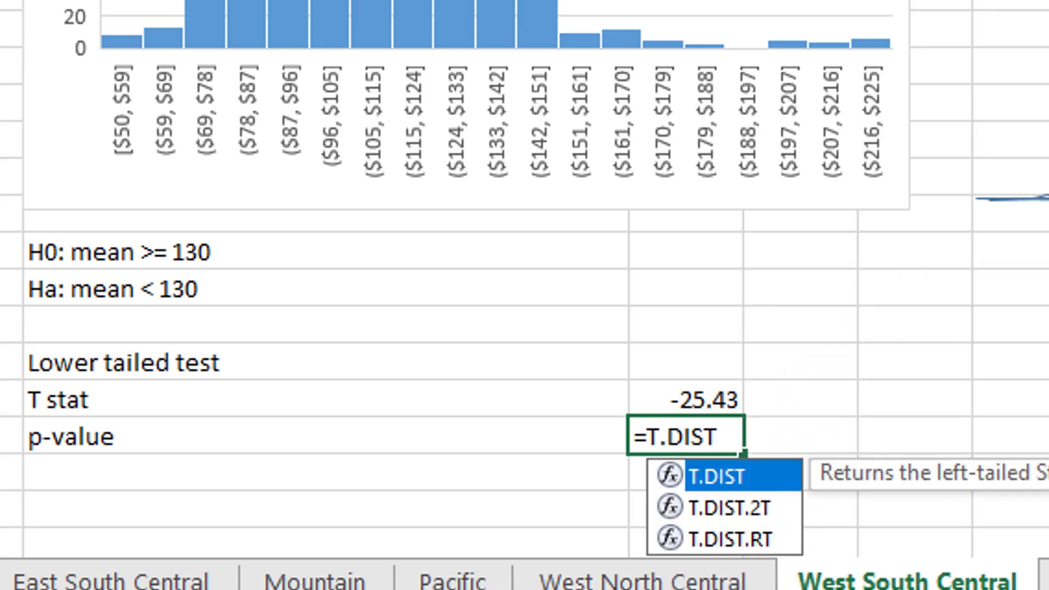
text(()
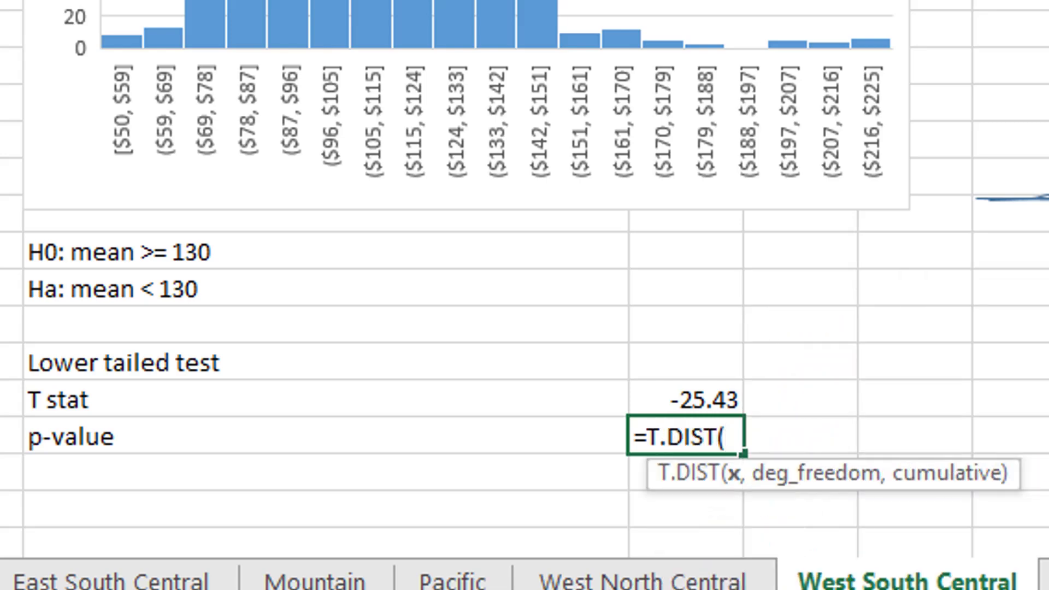
Enter =T.DIST(I32,I8-1,TRUE) for a p-value of 1.0446E-110, then move to the conclusion row.
click(698, 402)
text(,)
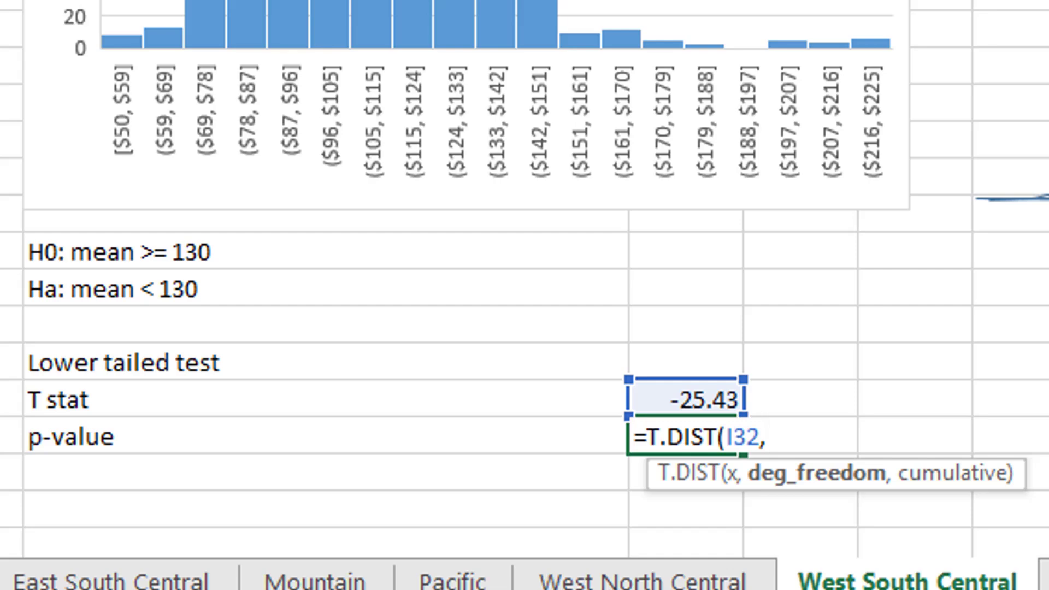
text(I8-1,TRUE))
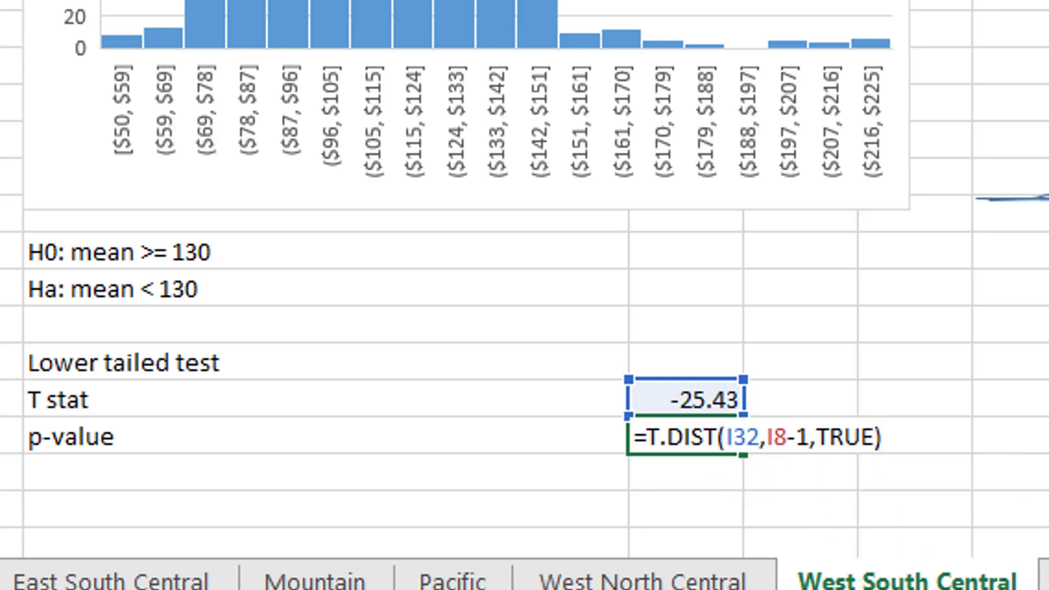
key(Return)
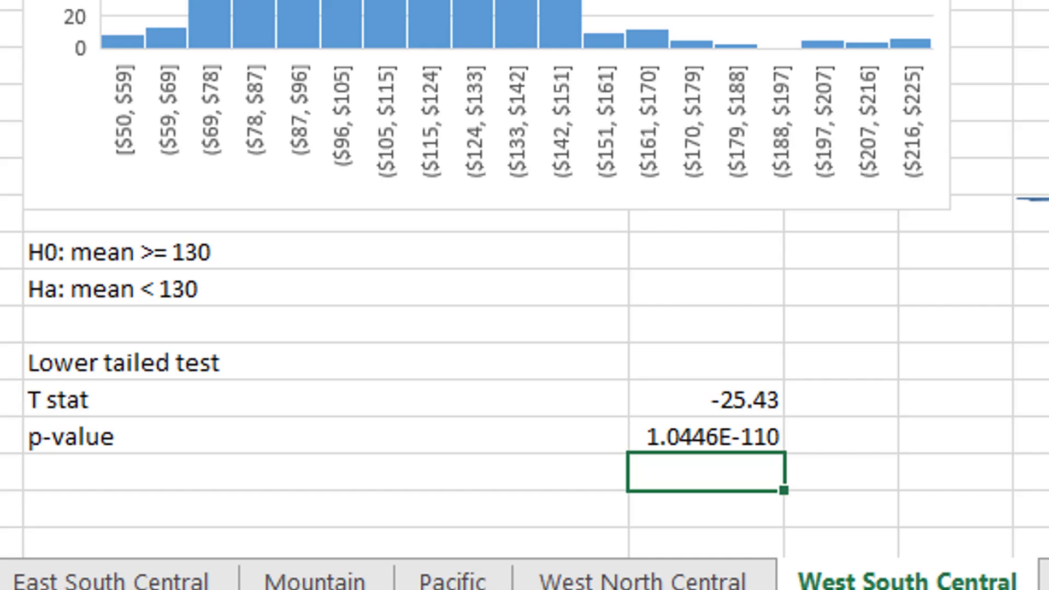
key(Left)
key(Left)
key(Right)
key(Down)
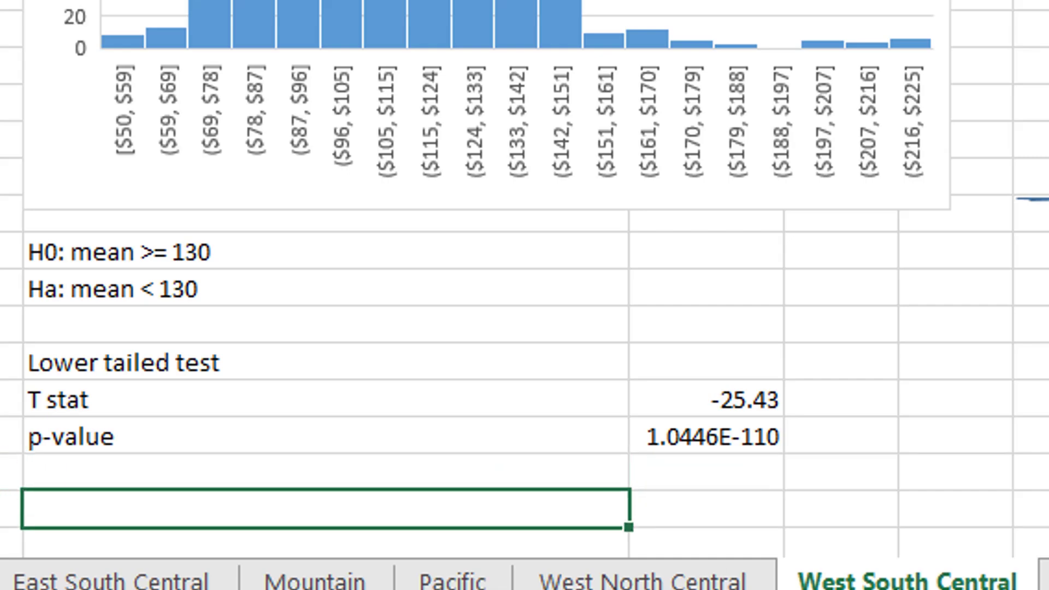
text(We reject the null hypothesis! There is extremely strong evidence that the true population )
text(mean i)
text(s less than 4)
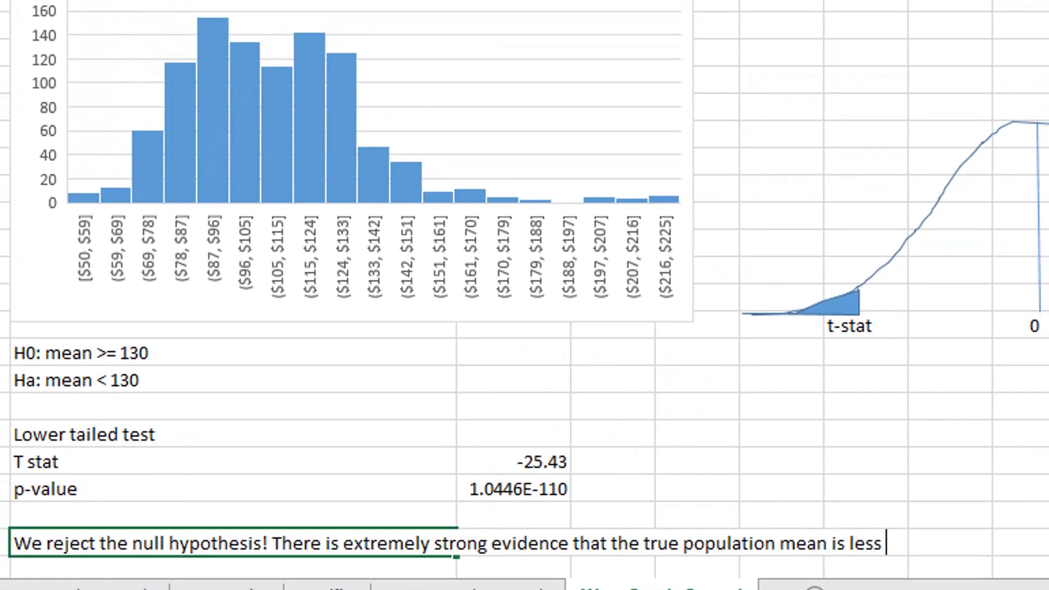
Fix the typo before 130 and confirm the conclusion ending 'less than $130/sq ft.'.
key(BackSpace)
text($130)
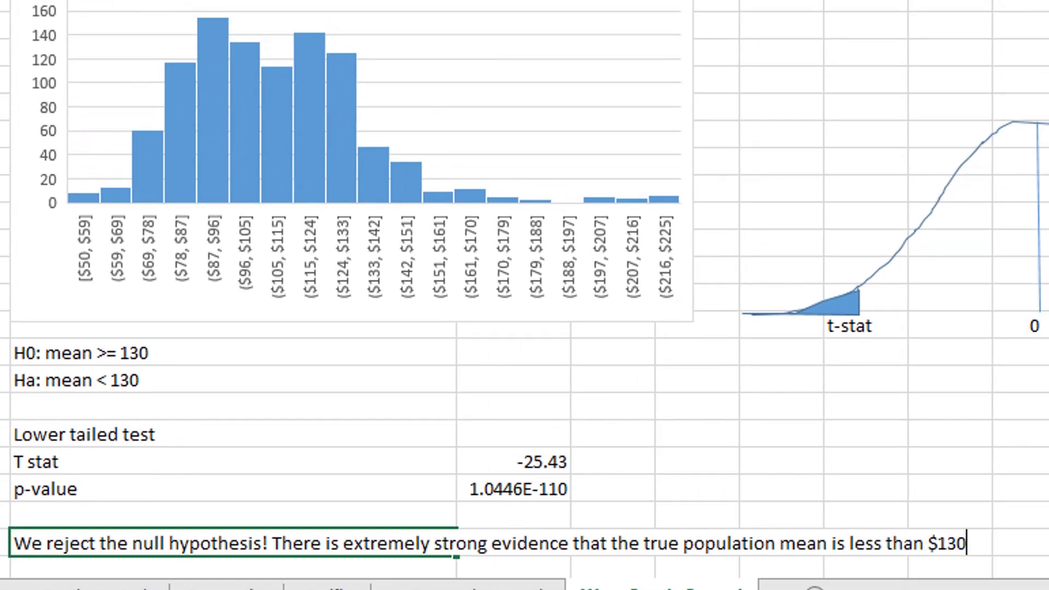
text(/sq ft.)
key(Return)
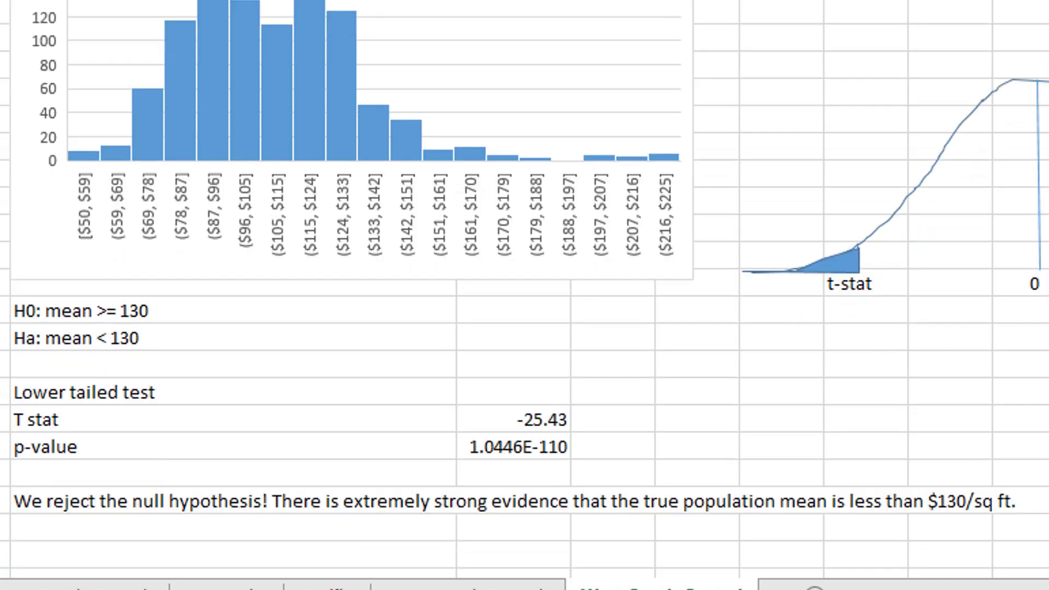